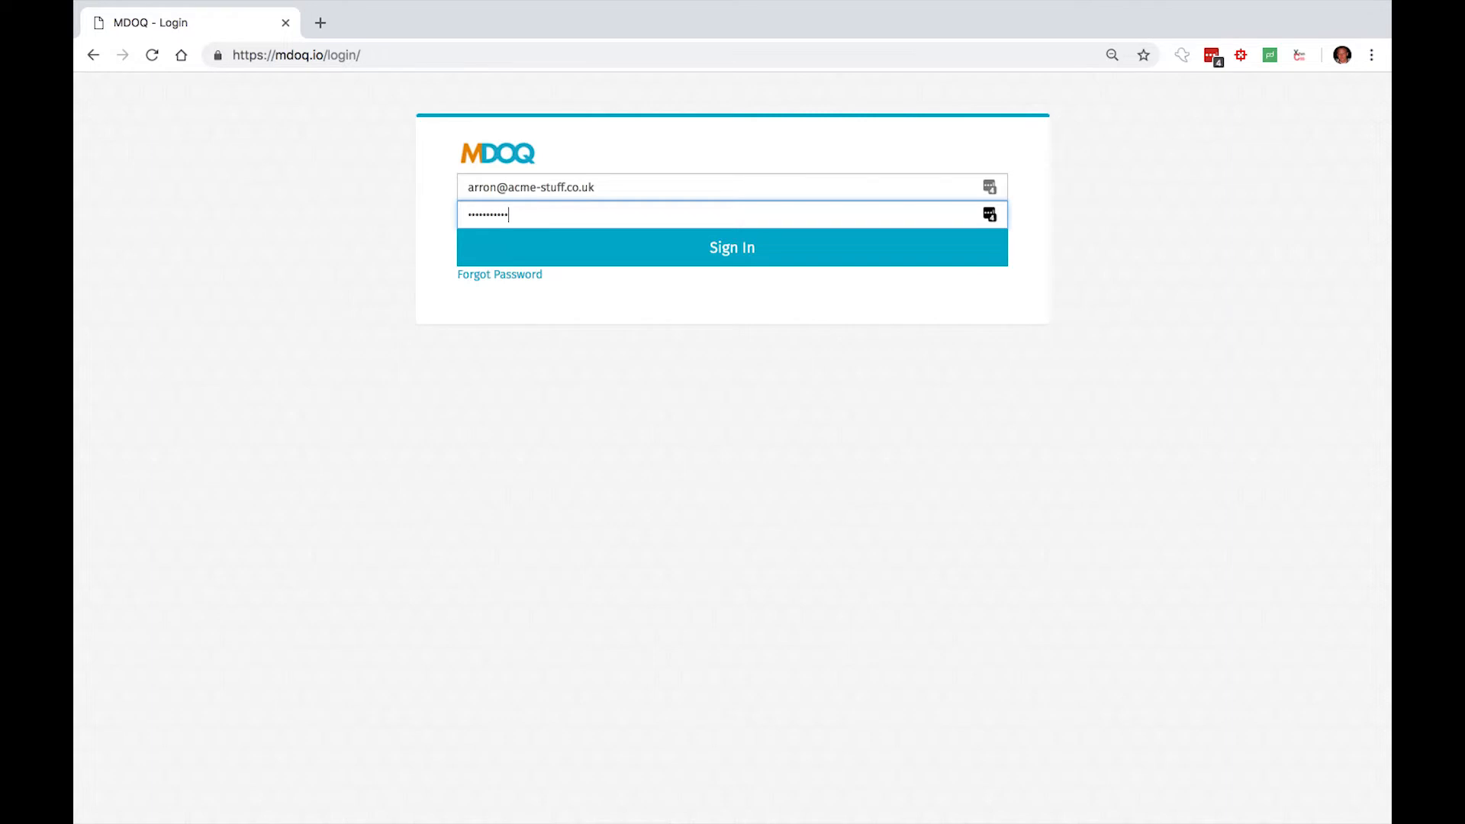
- Sign in to the account and open the live instance m2os.acme-stuff.co.uk
{"action": "left_click", "coordinate": [738, 263]}
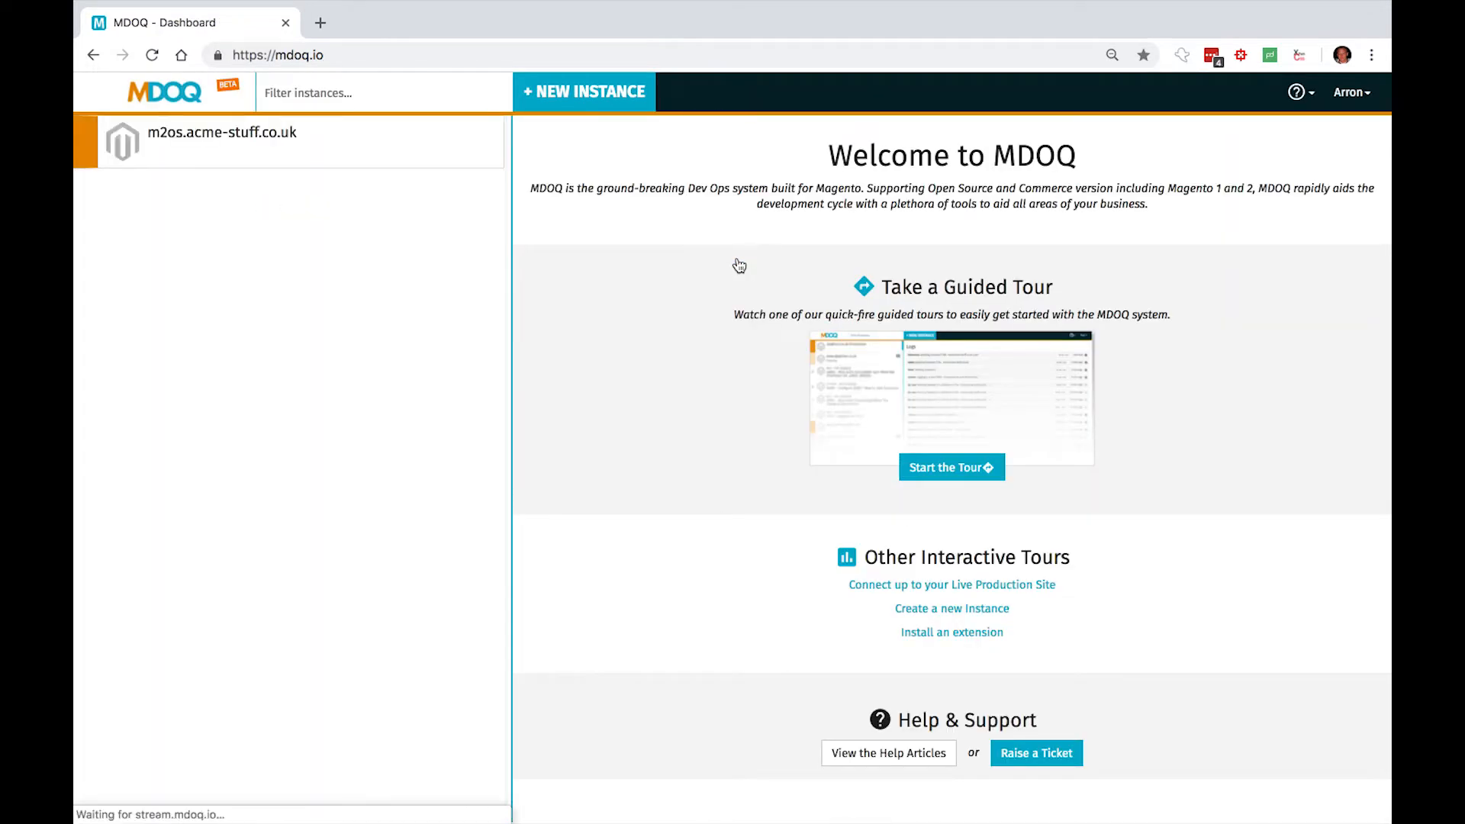
{"action": "left_click", "coordinate": [331, 138]}
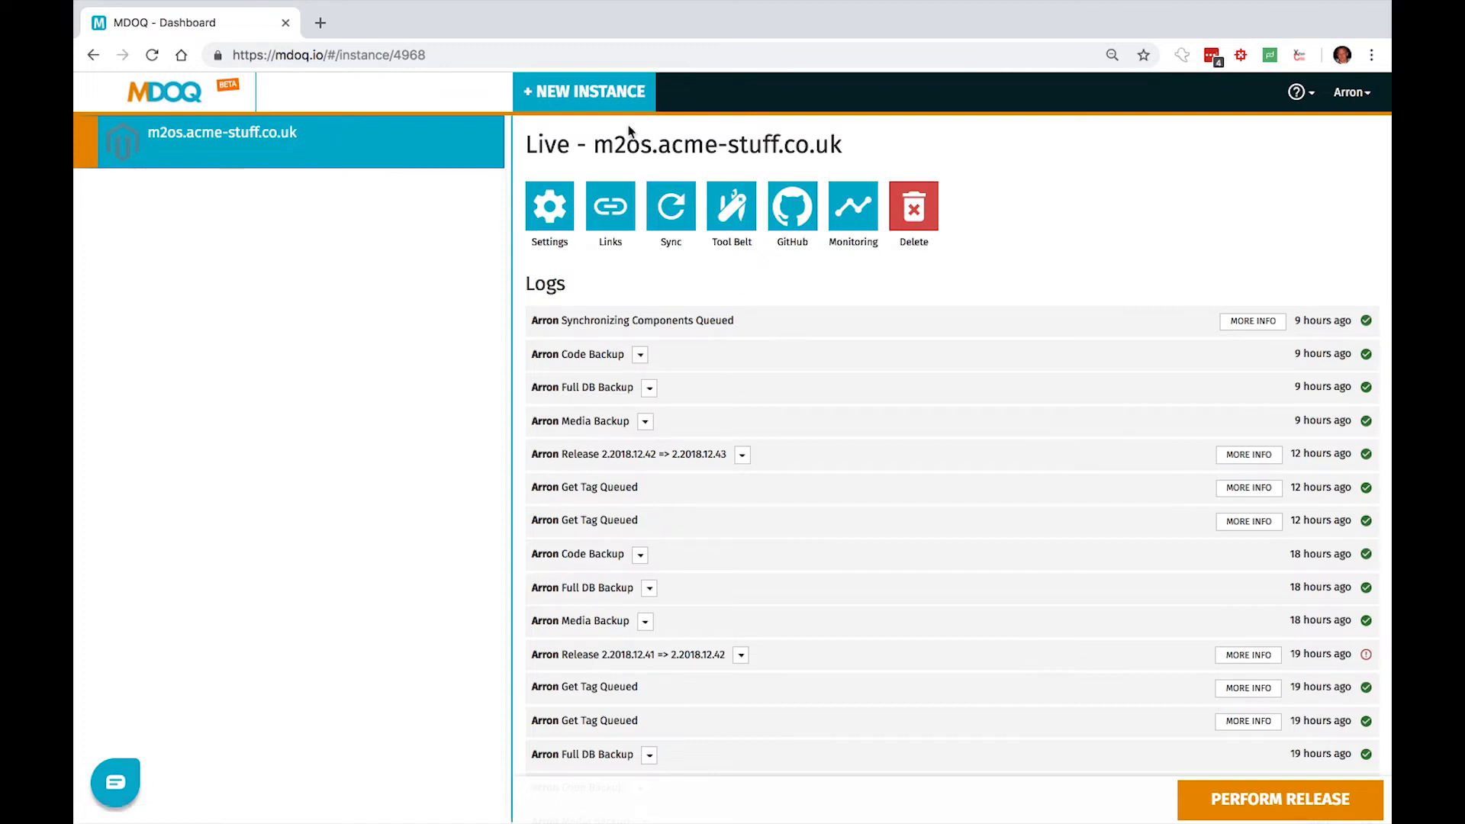
- Create a new customisation instance with the description "Aheadworks Layered Nav" and ticket number 44932
{"action": "left_click", "coordinate": [595, 97]}
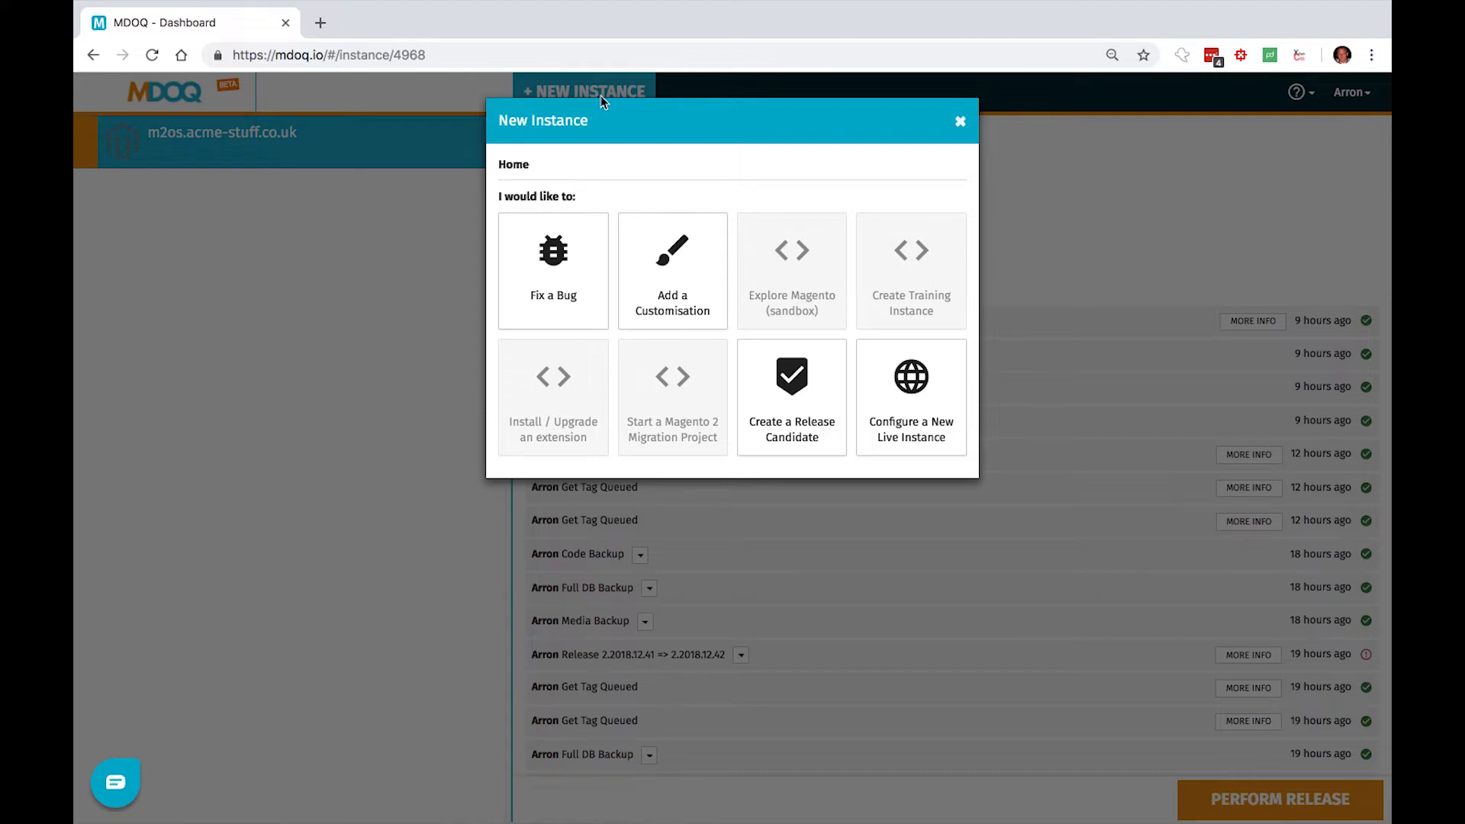
{"action": "left_click", "coordinate": [653, 242]}
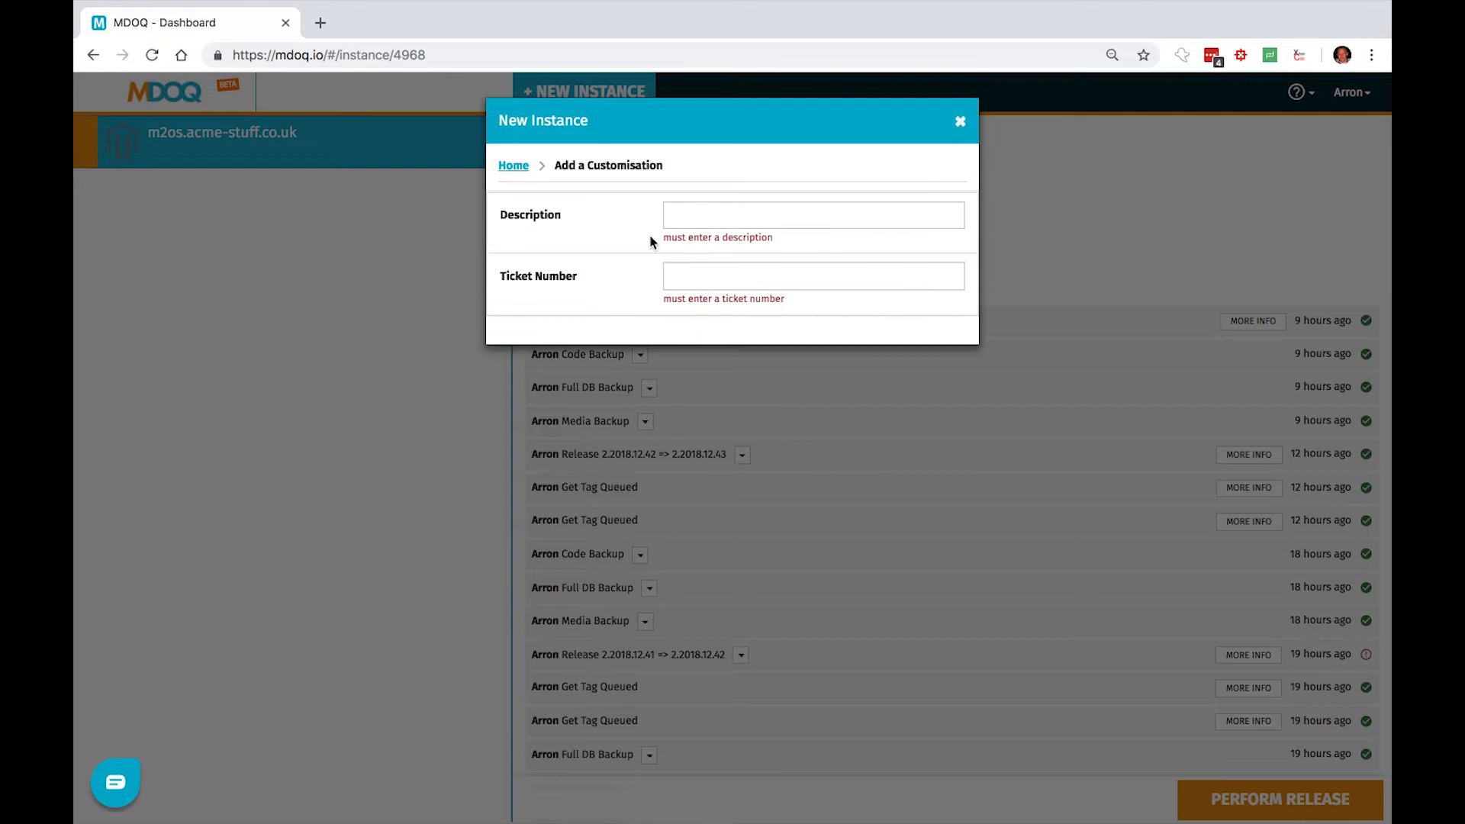
{"action": "left_click", "coordinate": [696, 215]}
{"action": "type", "text": "Ahead"}
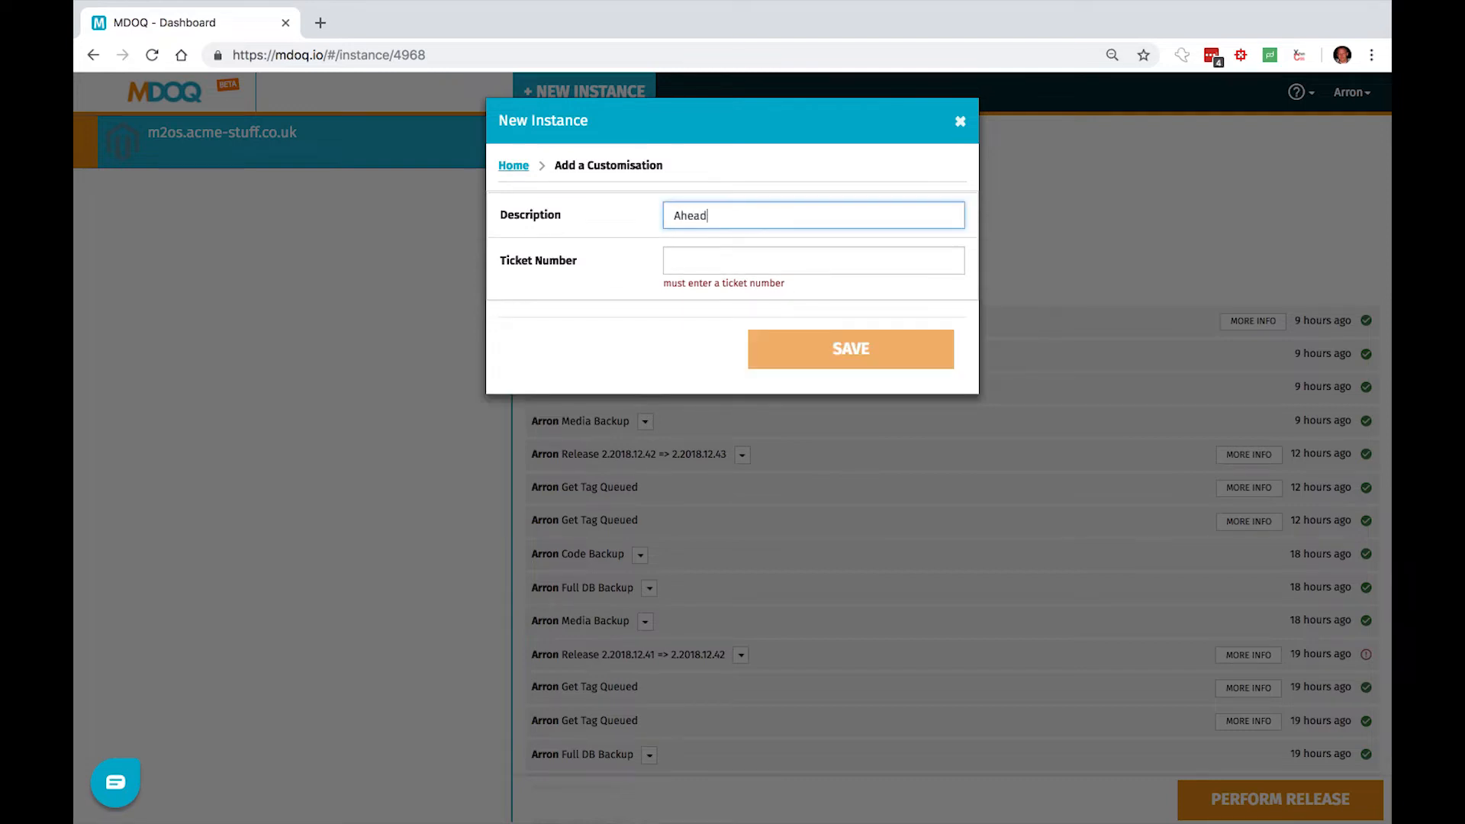
{"action": "type", "text": "works Layered Nav"}
{"action": "key", "text": "Tab"}
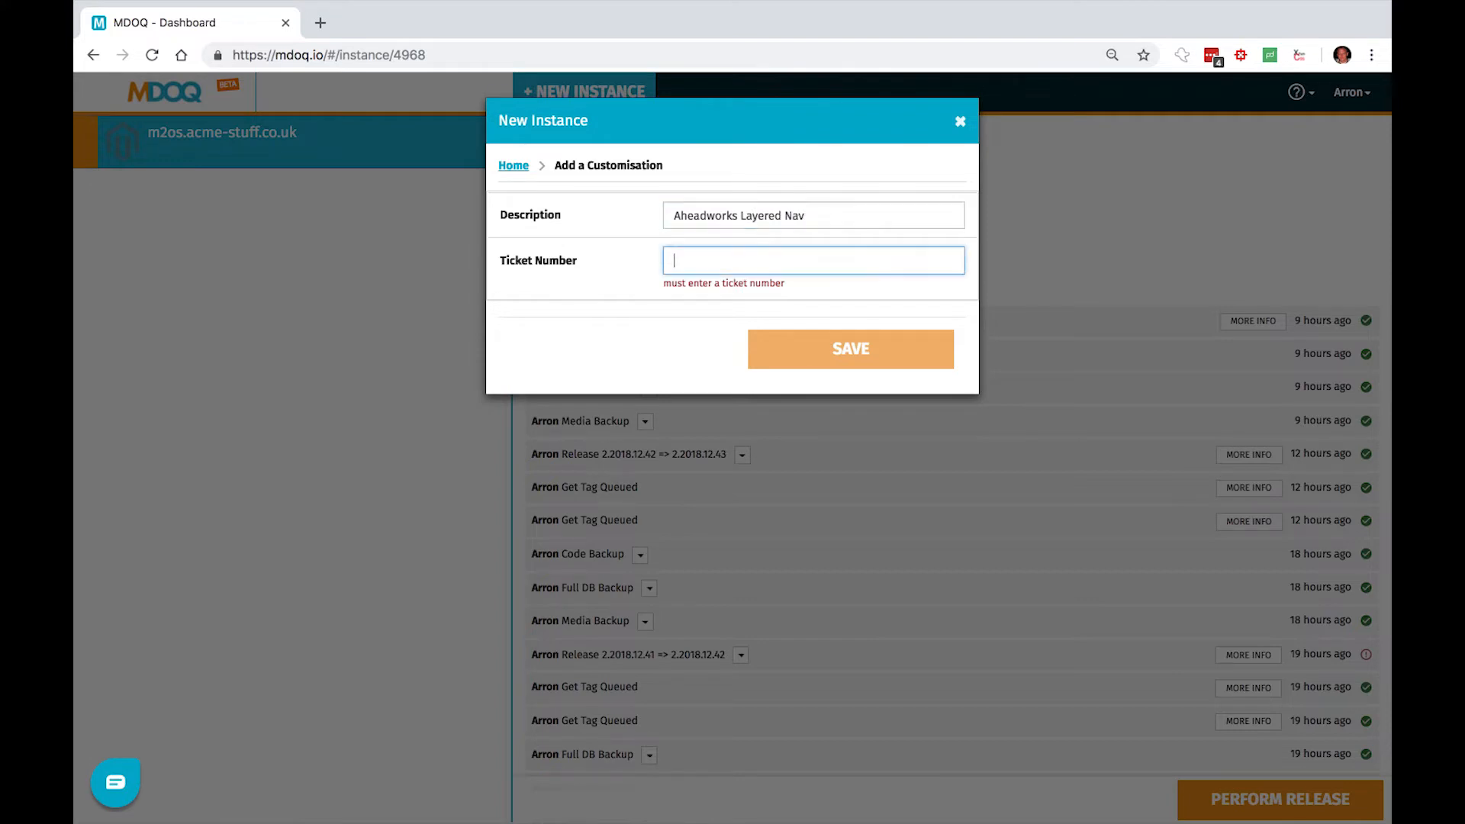
{"action": "type", "text": "44932"}
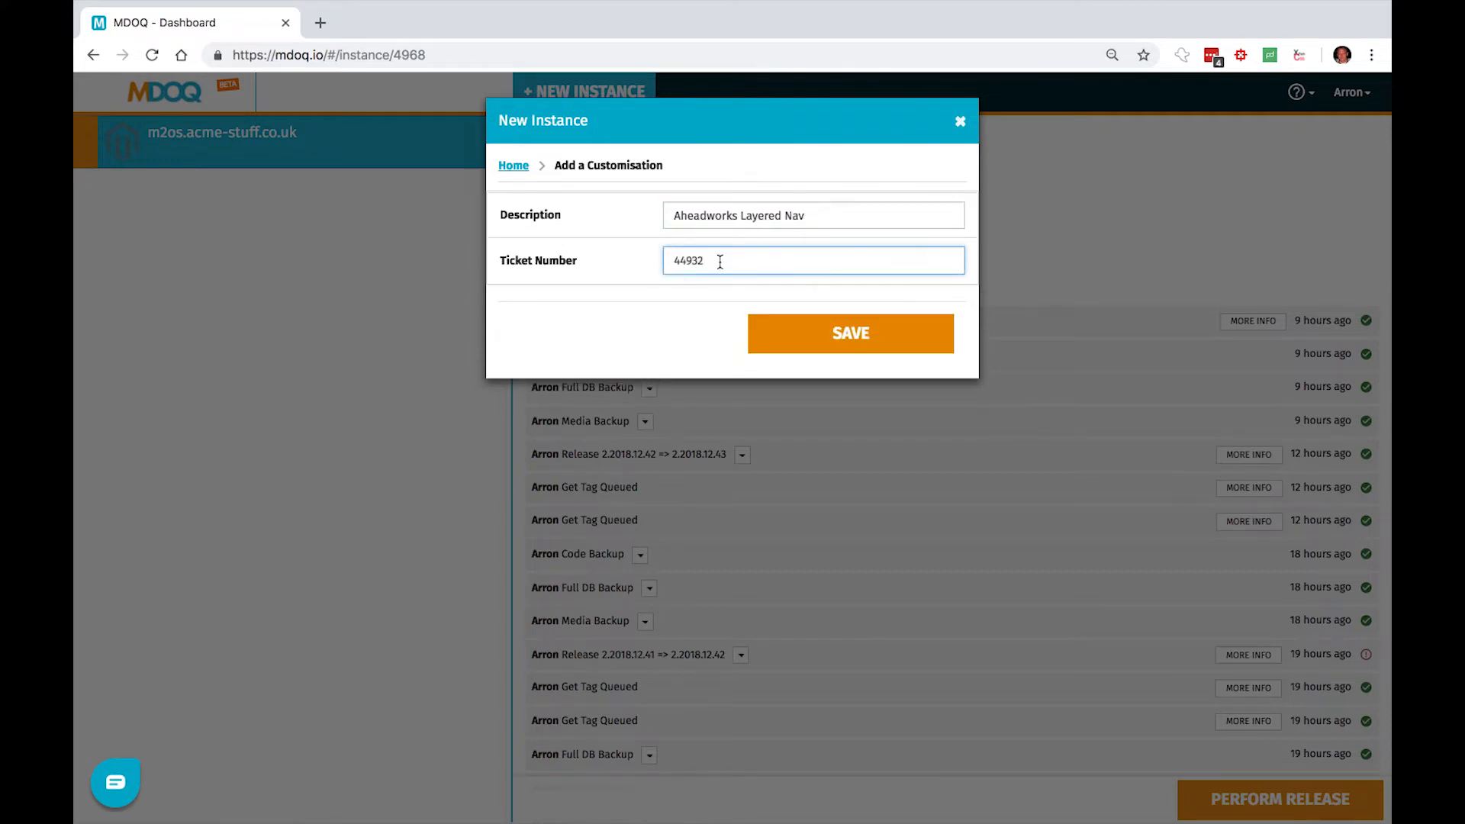
{"action": "left_click", "coordinate": [852, 330]}
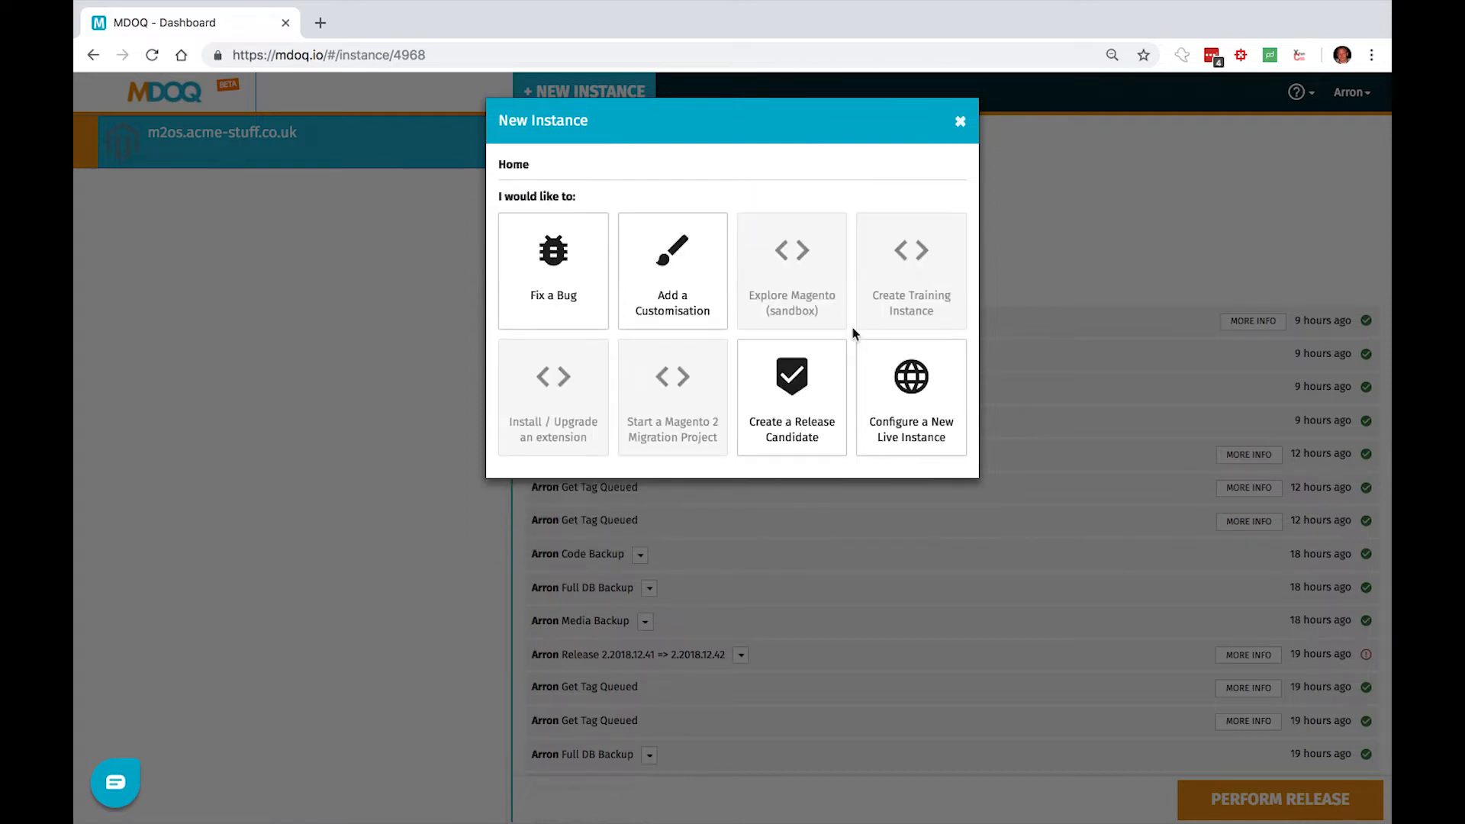
{"action": "left_click", "coordinate": [960, 122]}
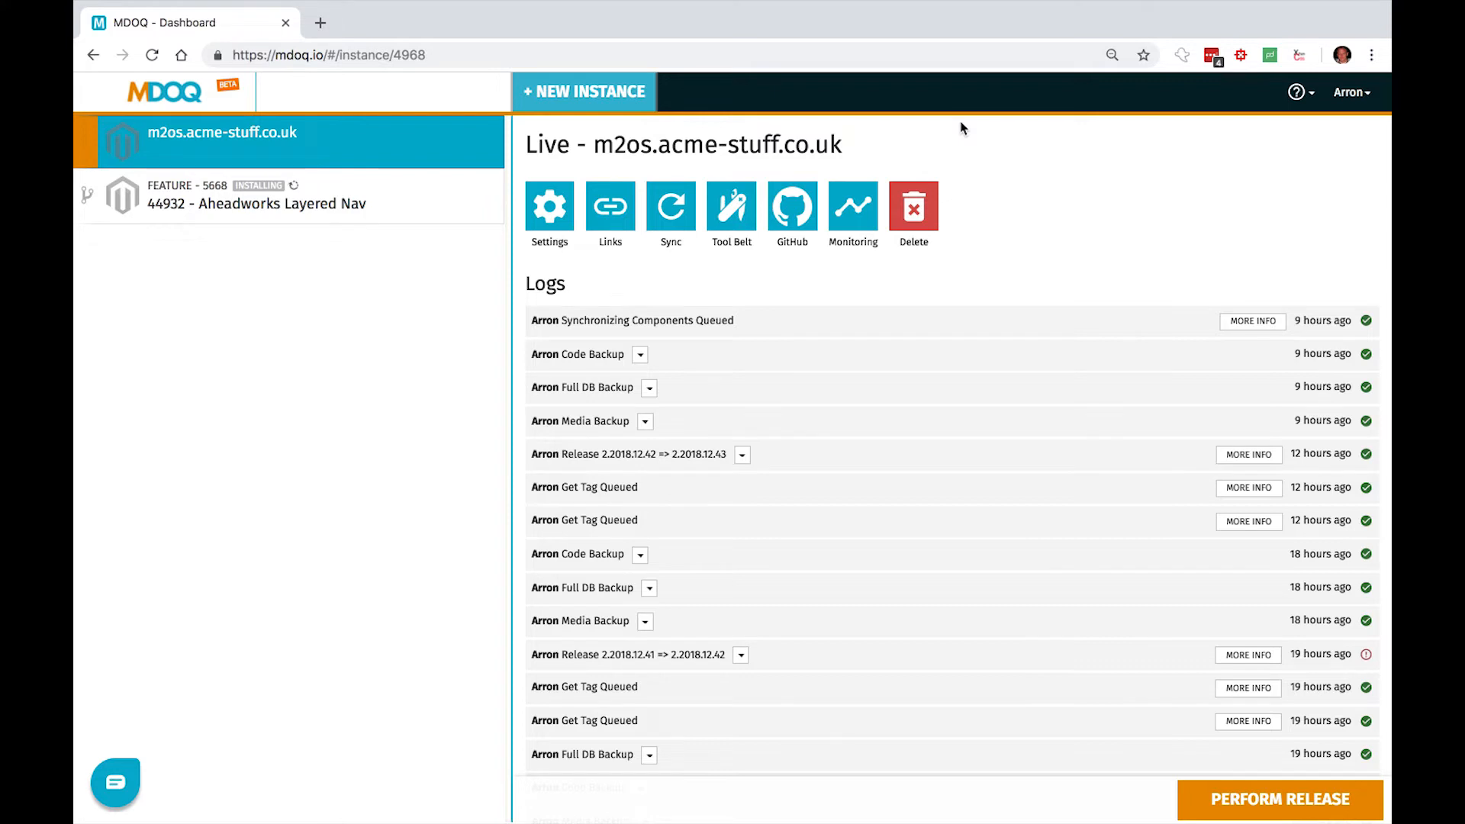
- Open the Aheadworks Layered Nav instance's default store view and browse to the women's Tops category
{"action": "left_click", "coordinate": [448, 203]}
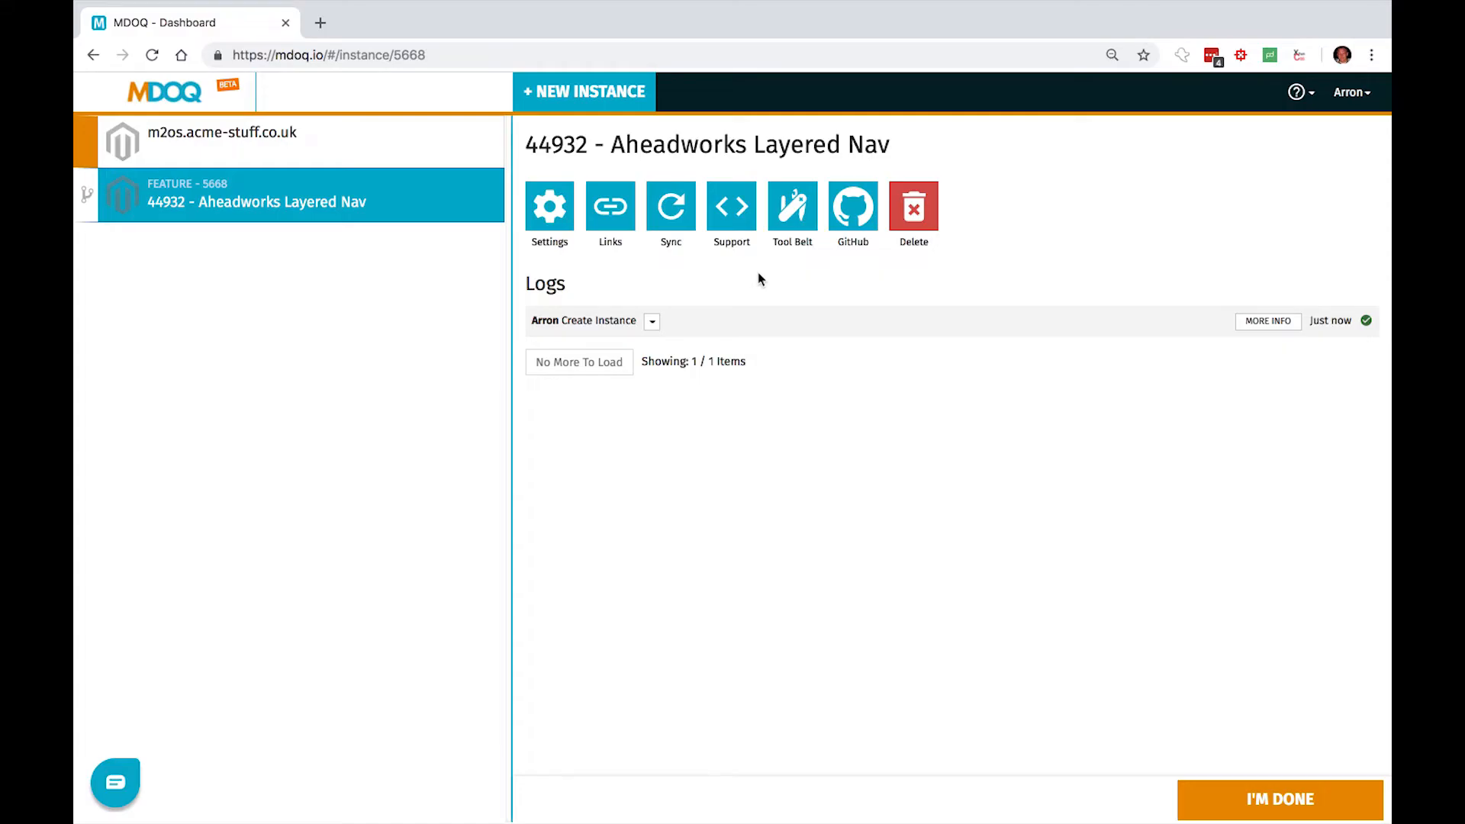
{"action": "left_click", "coordinate": [614, 209]}
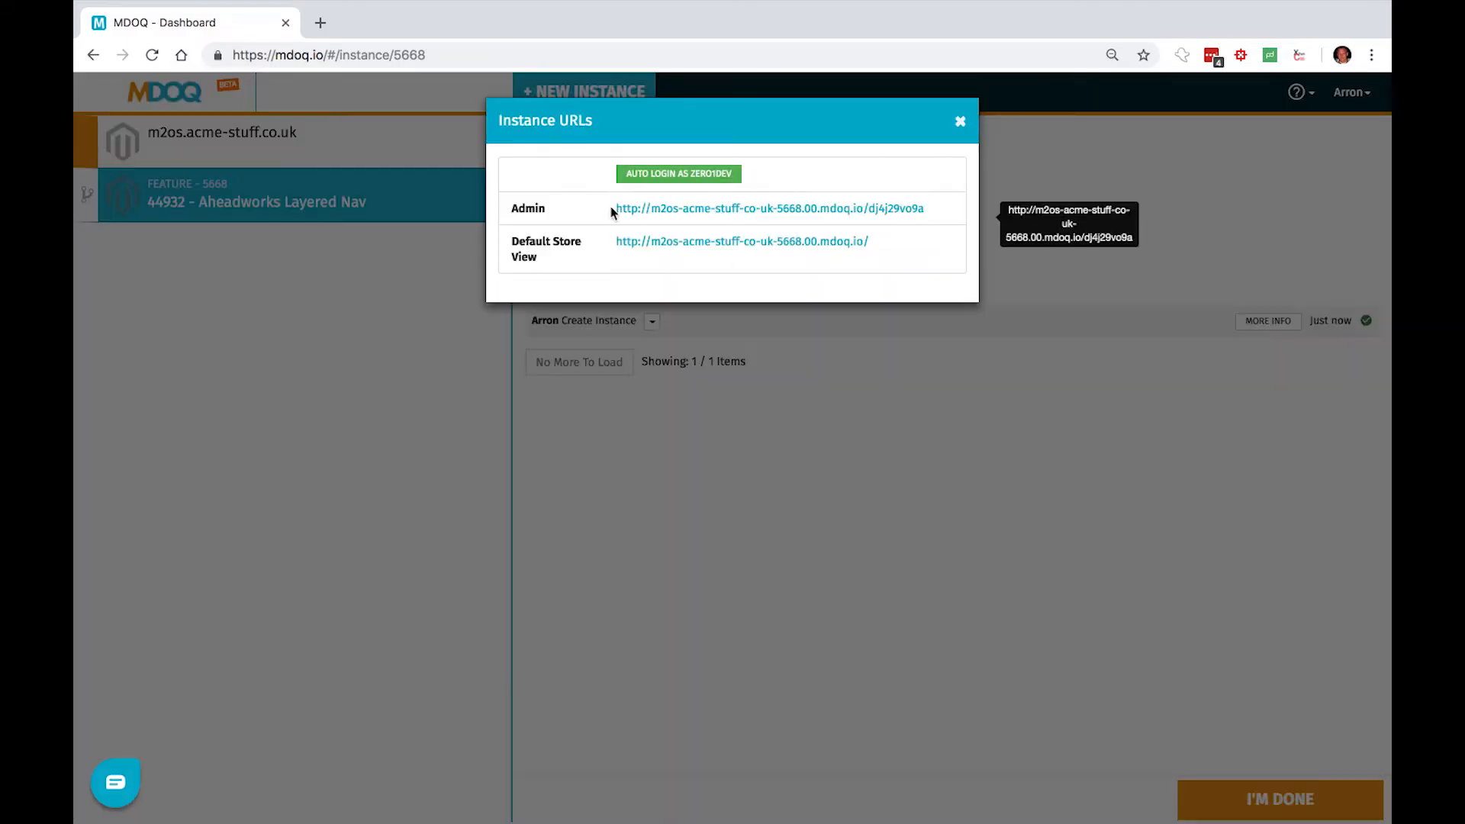
{"action": "left_click", "coordinate": [680, 242]}
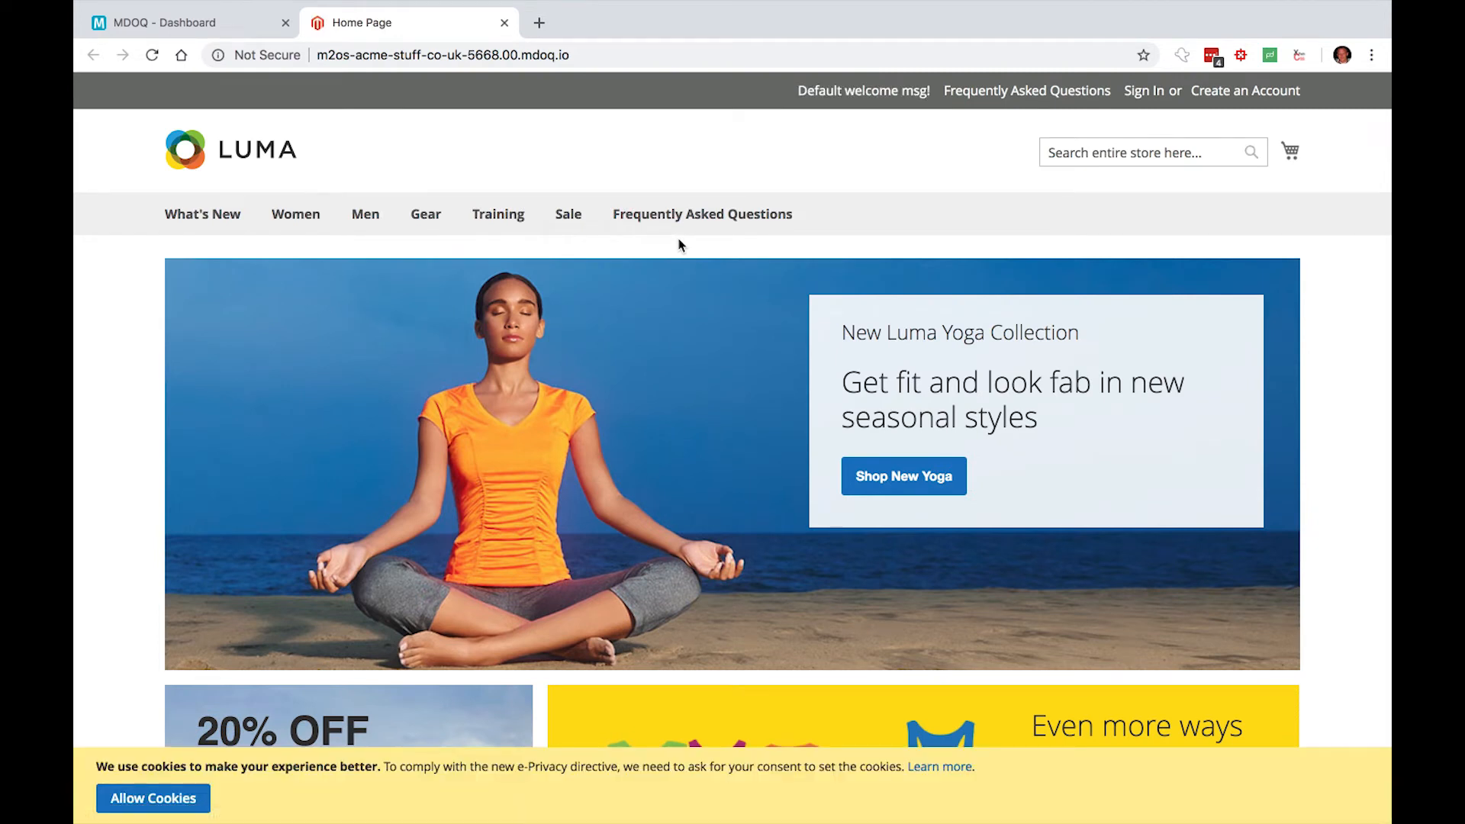
{"action": "left_click", "coordinate": [302, 217]}
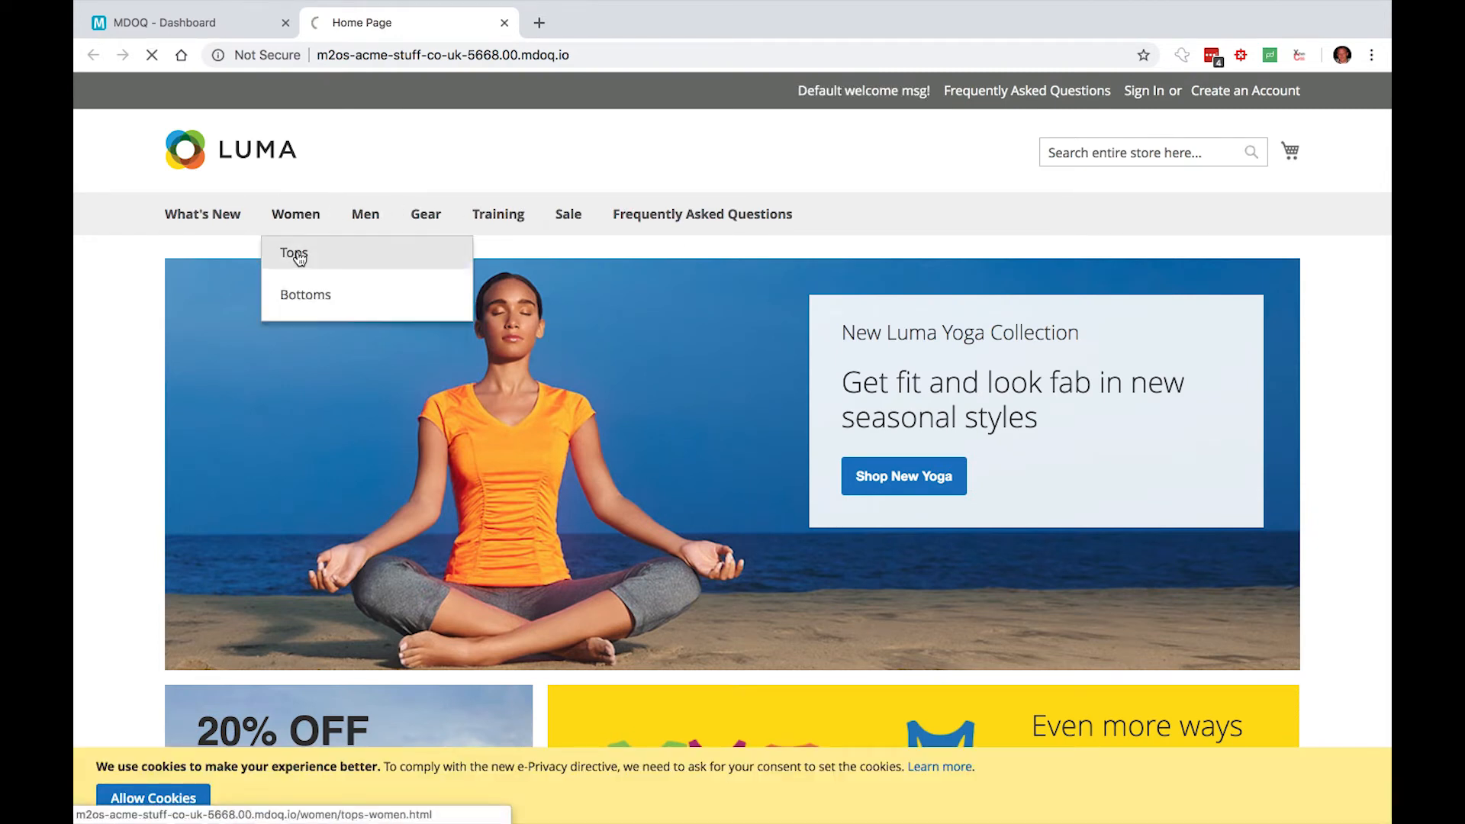
{"action": "mouse_move", "coordinate": [299, 258]}
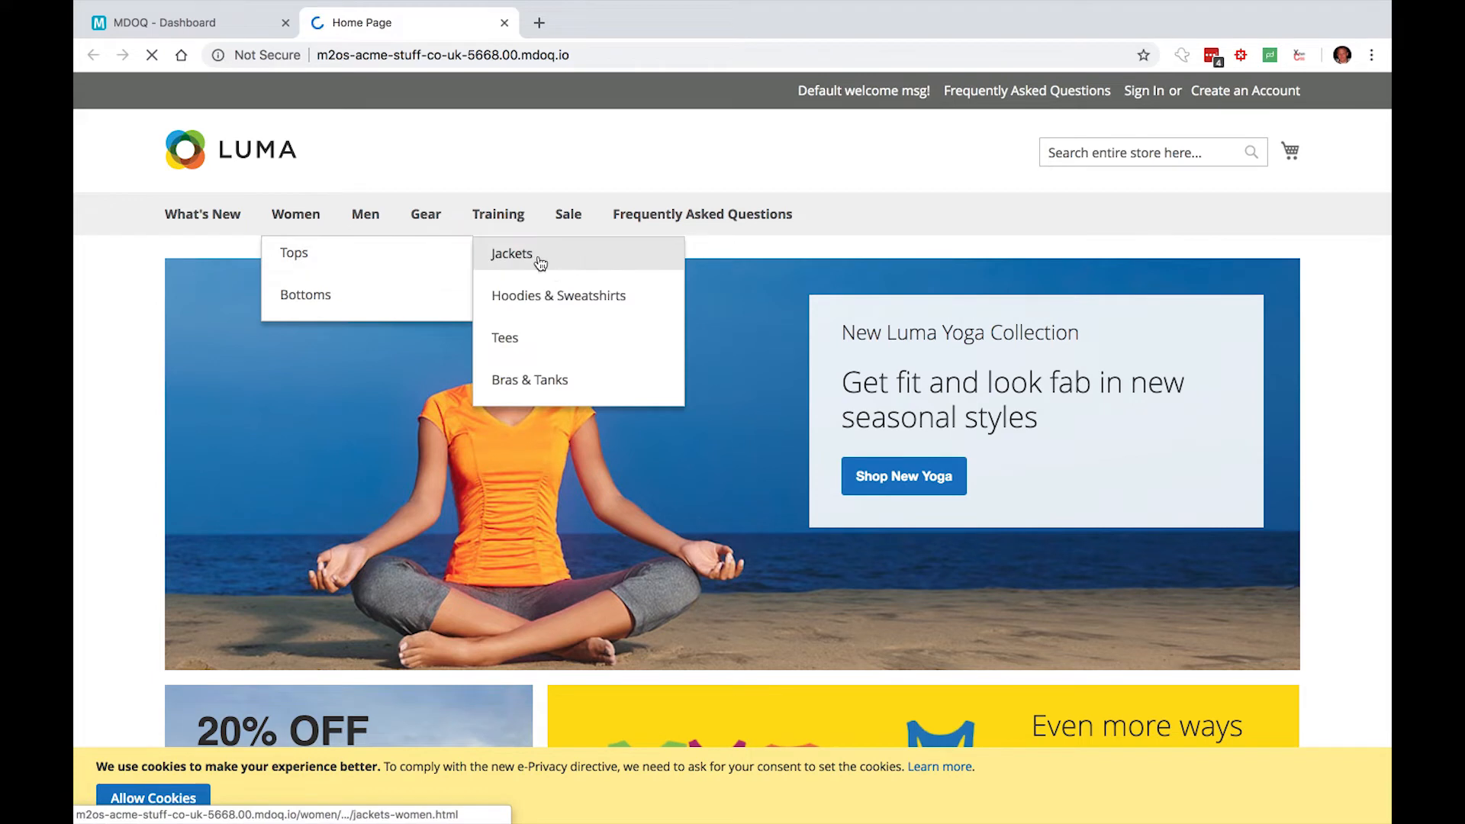
{"action": "left_click", "coordinate": [439, 260]}
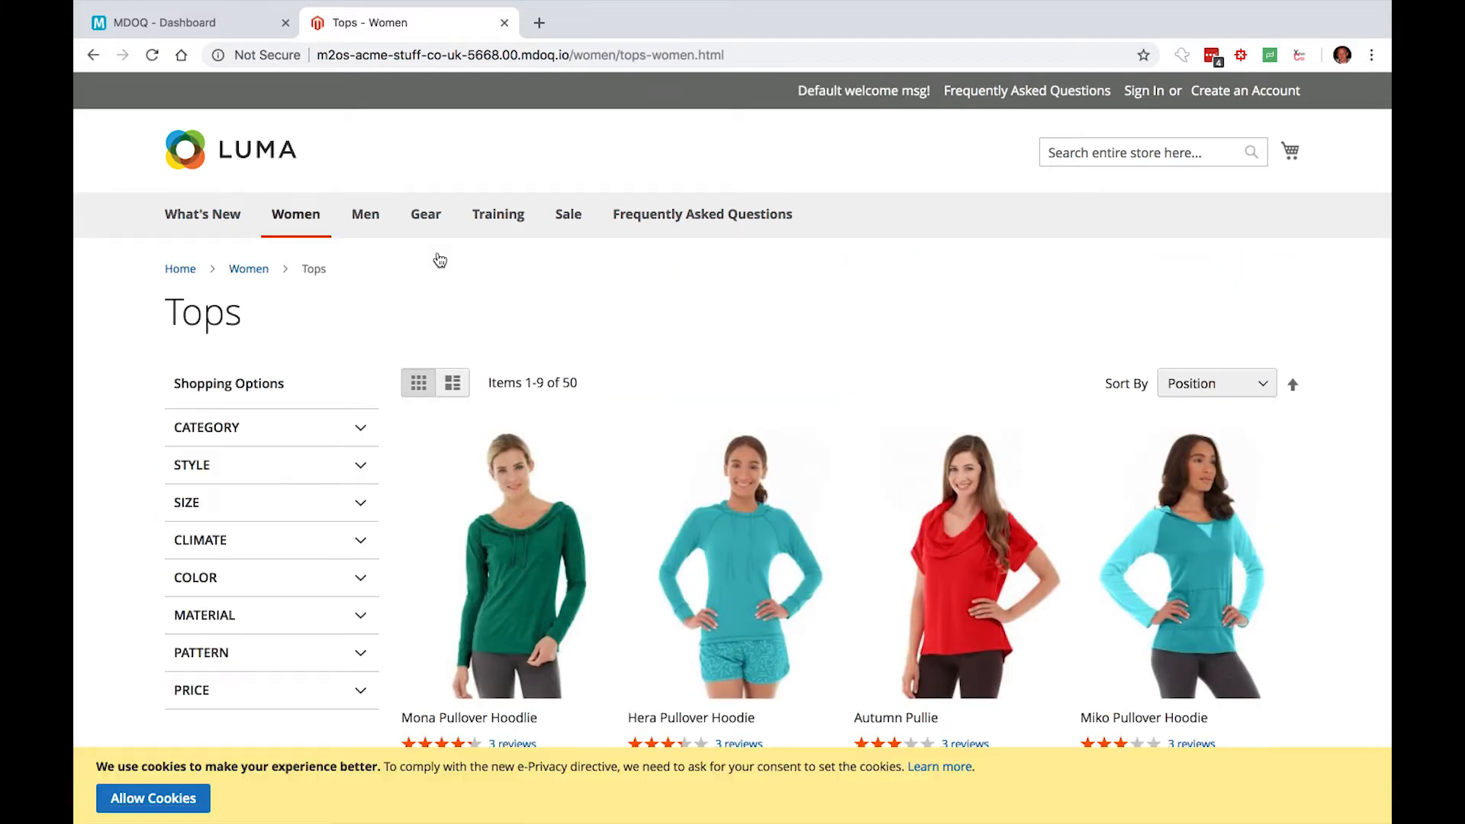
- Back in the MDOQ dashboard, install the verified module aheadworks Layered Navigation CE (1.9.1) on the Aheadworks Layered Nav instance
{"action": "left_click", "coordinate": [187, 24]}
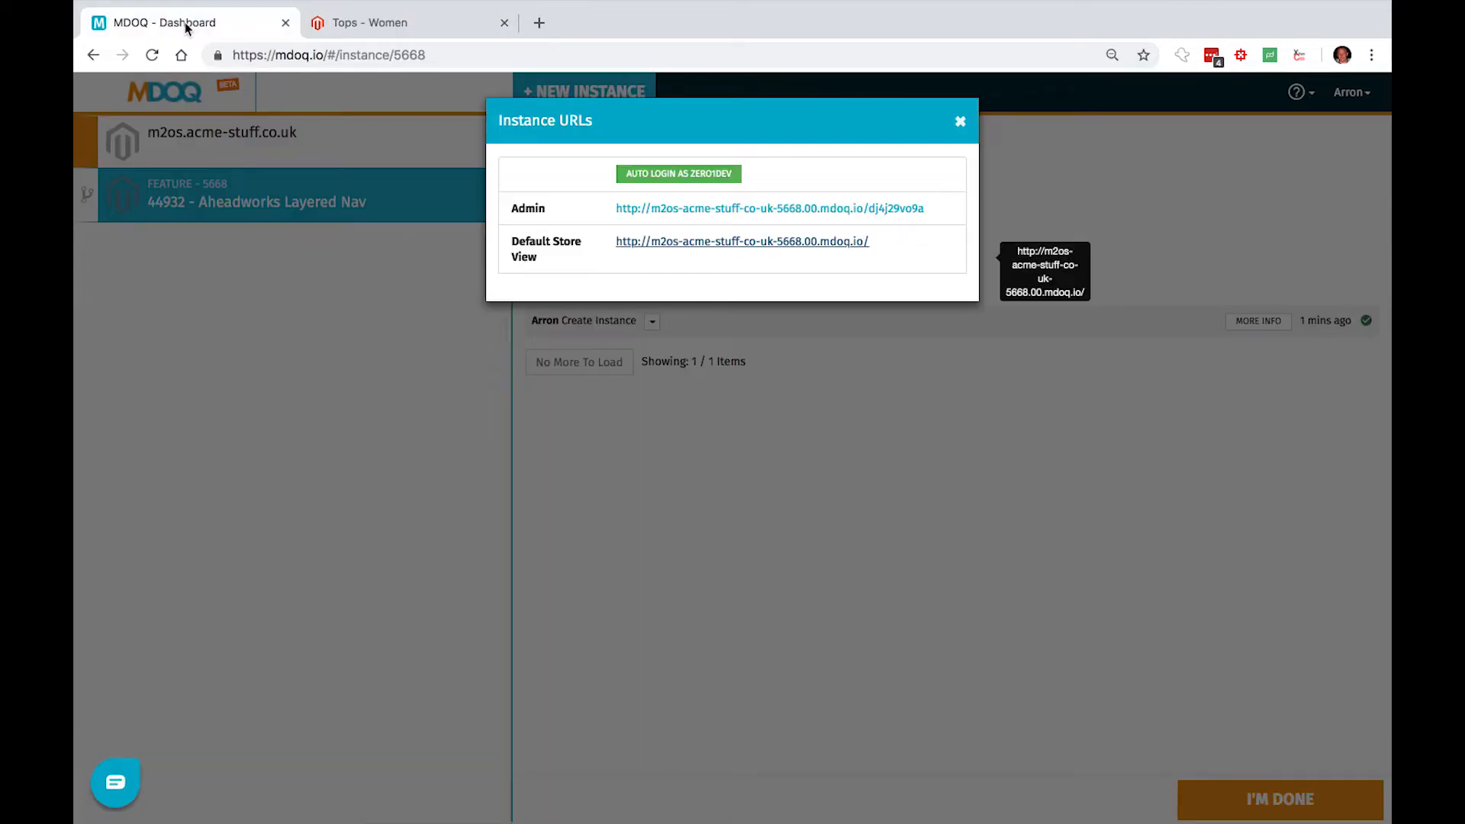
{"action": "left_click", "coordinate": [960, 121]}
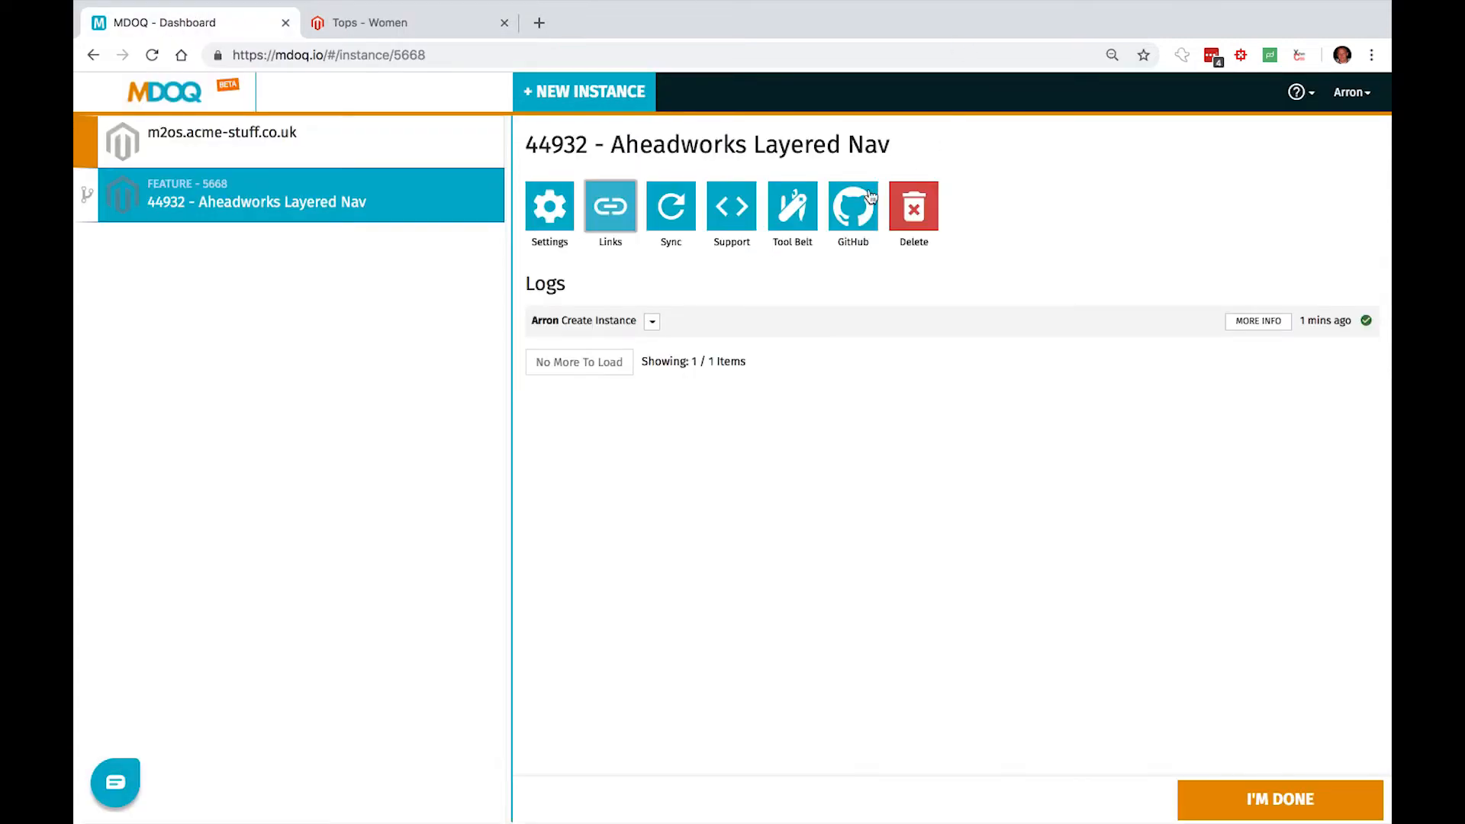
{"action": "left_click", "coordinate": [791, 207]}
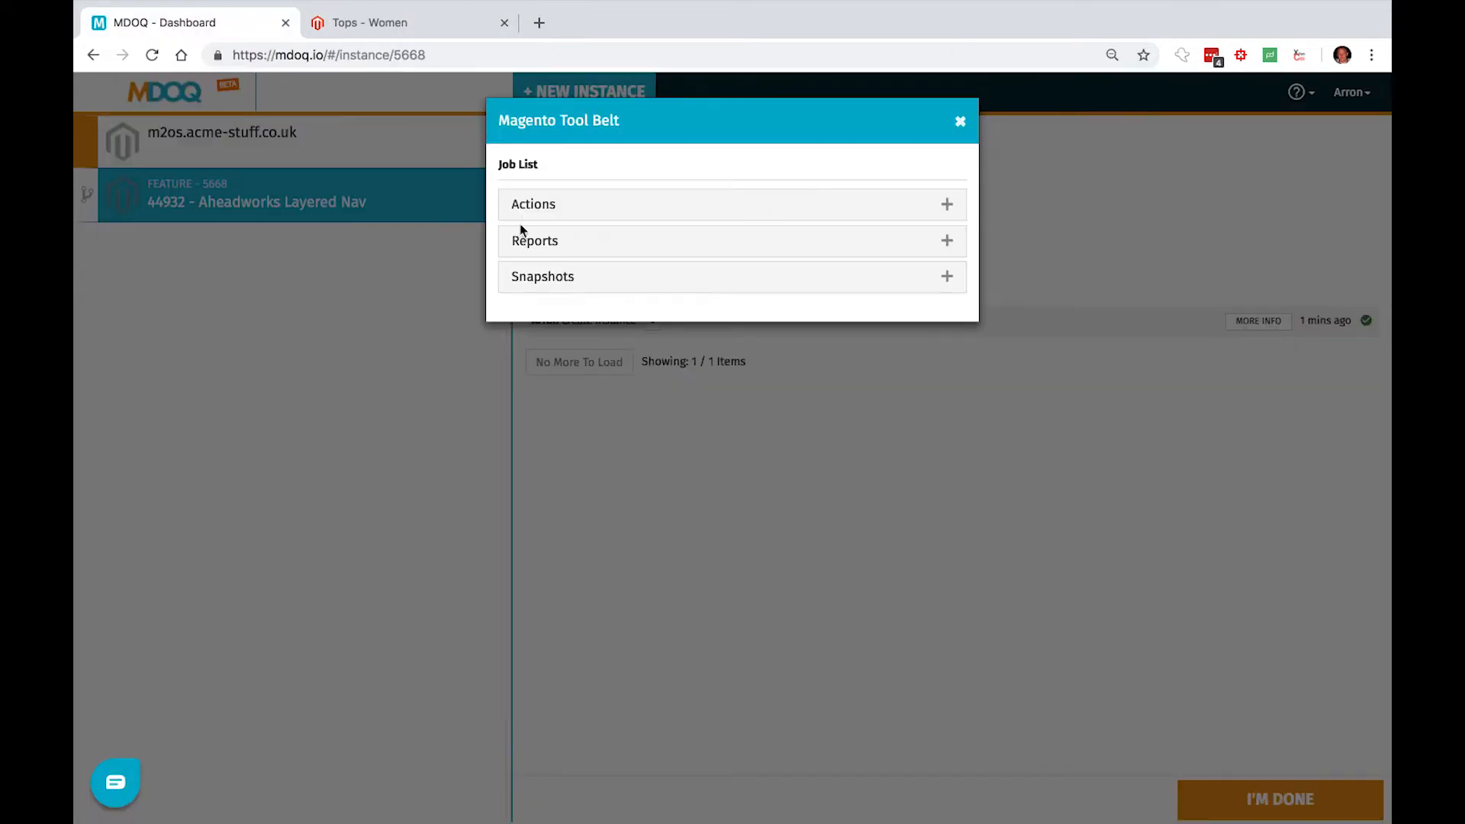
{"action": "left_click", "coordinate": [519, 213]}
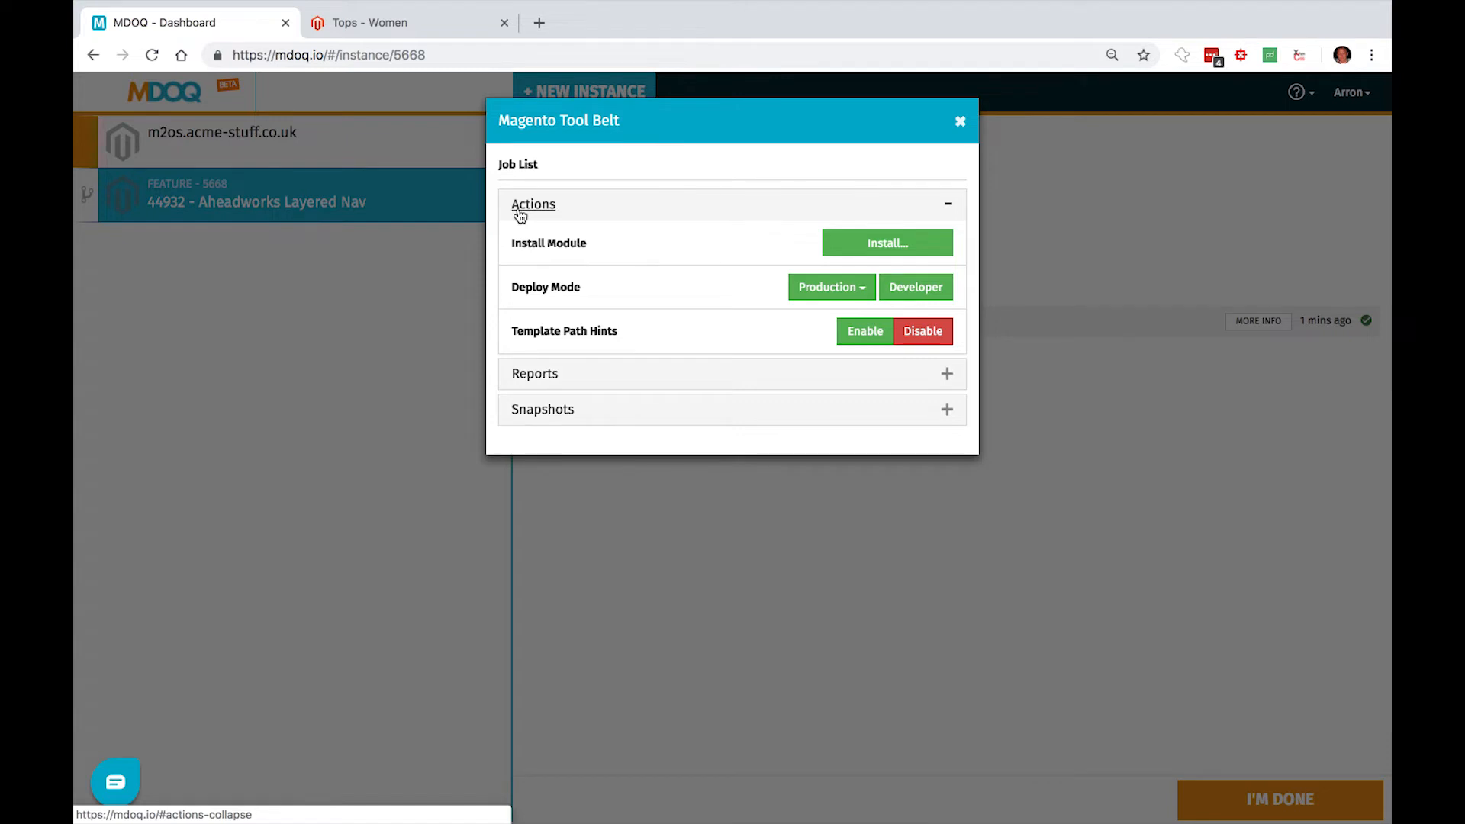
{"action": "left_click", "coordinate": [894, 244]}
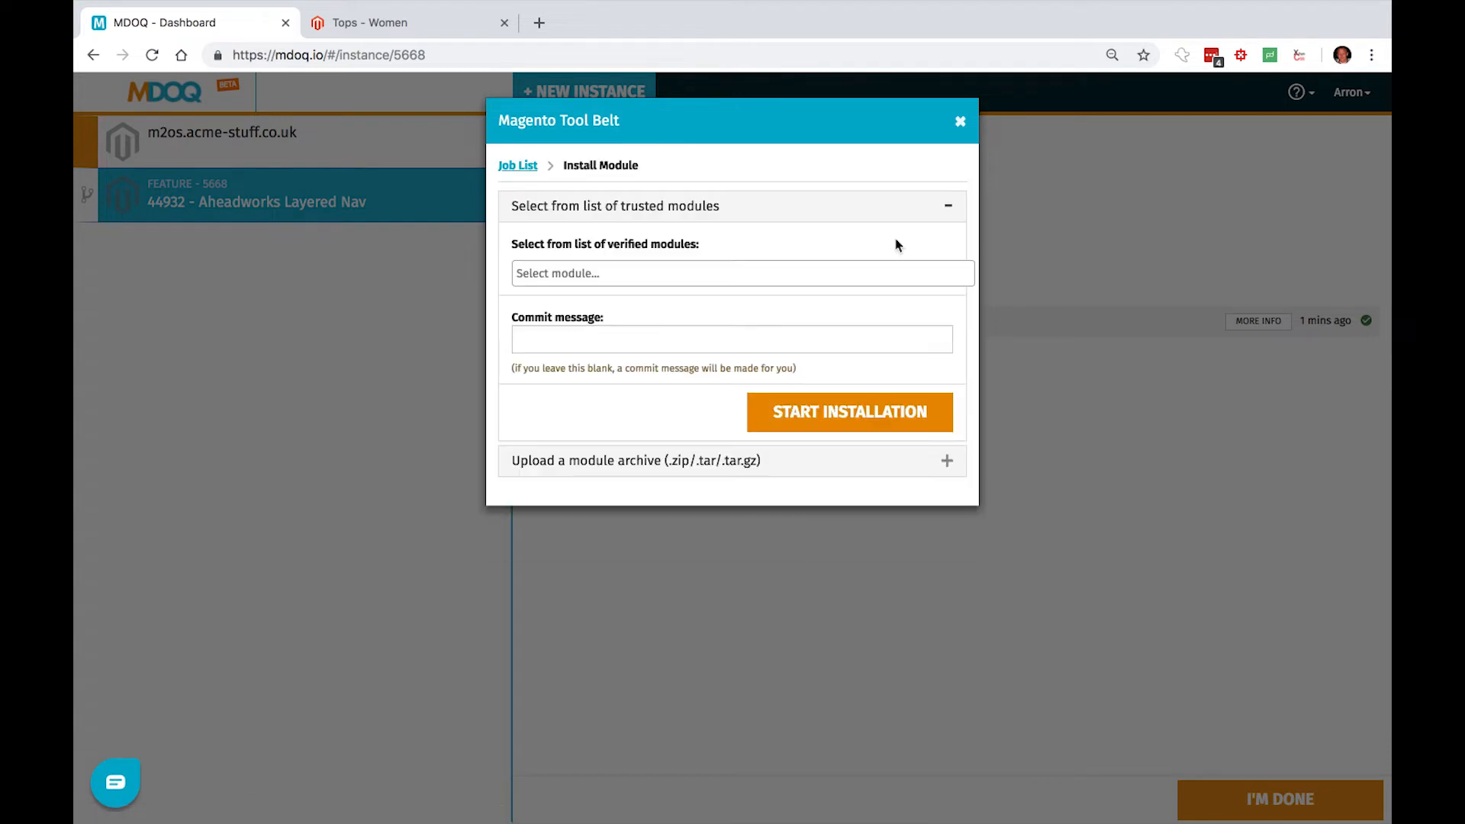
{"action": "left_click", "coordinate": [803, 273]}
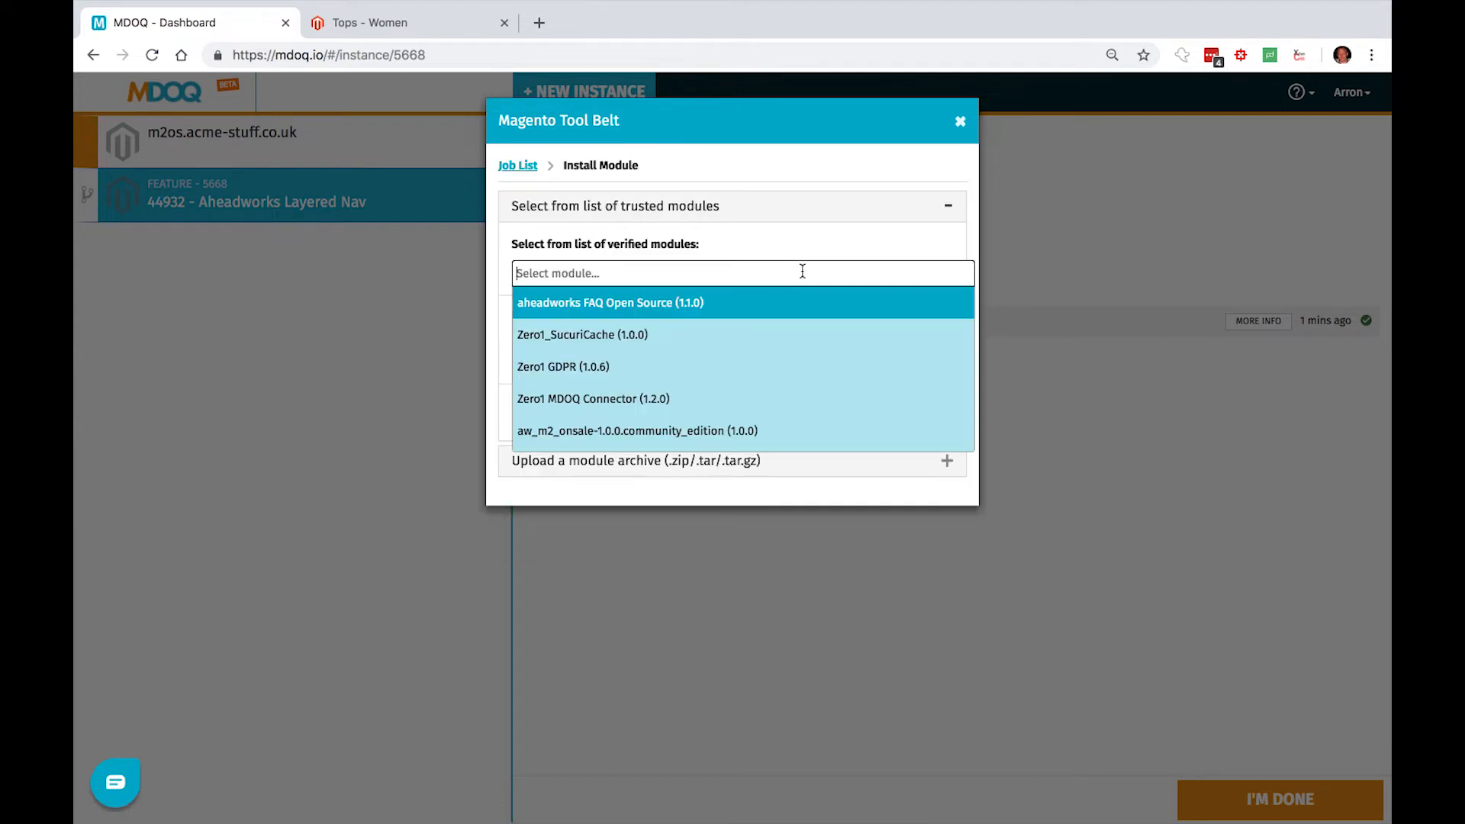
{"action": "type", "text": "ahead"}
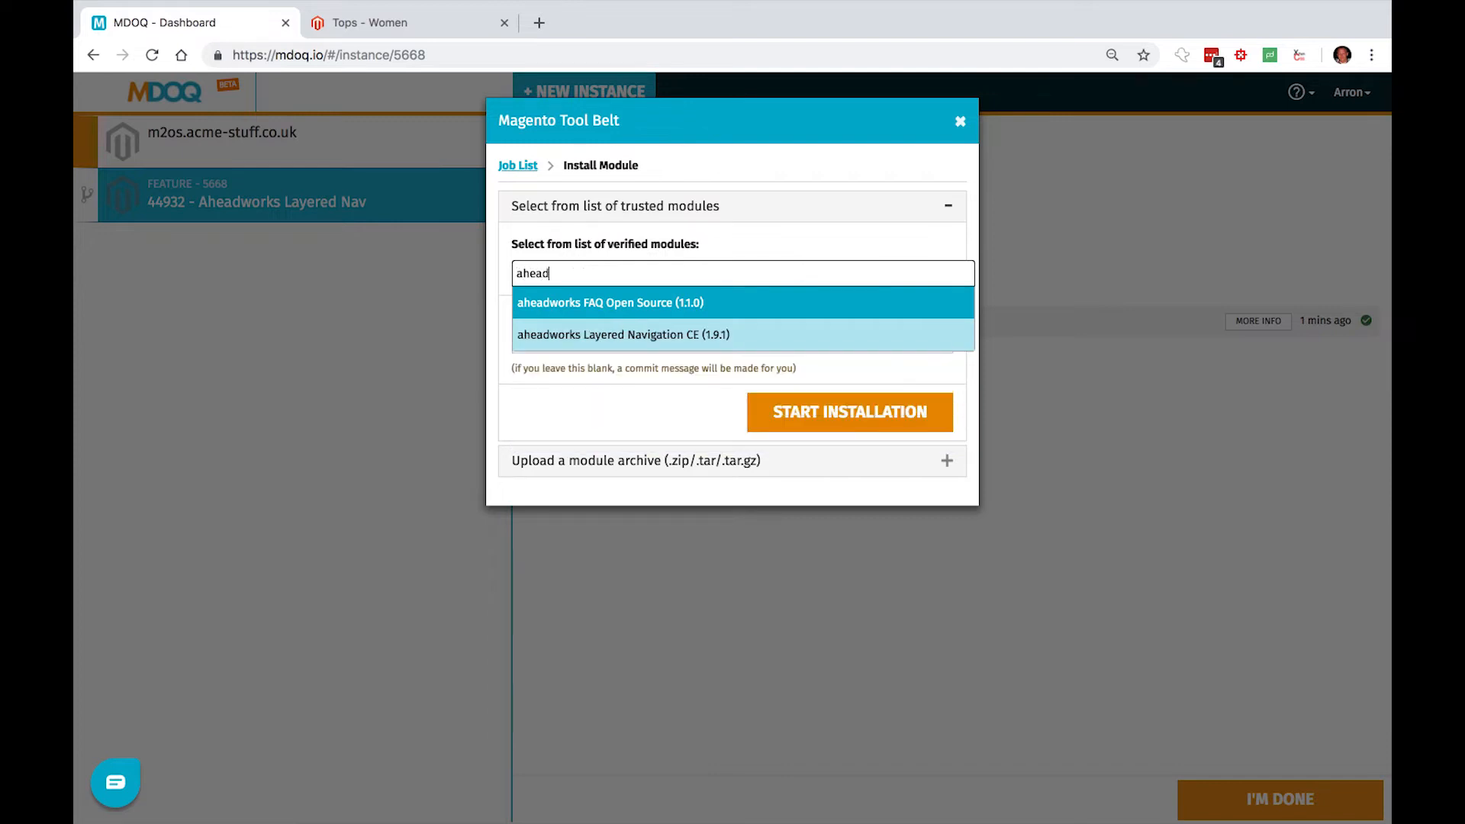
{"action": "left_click", "coordinate": [780, 336]}
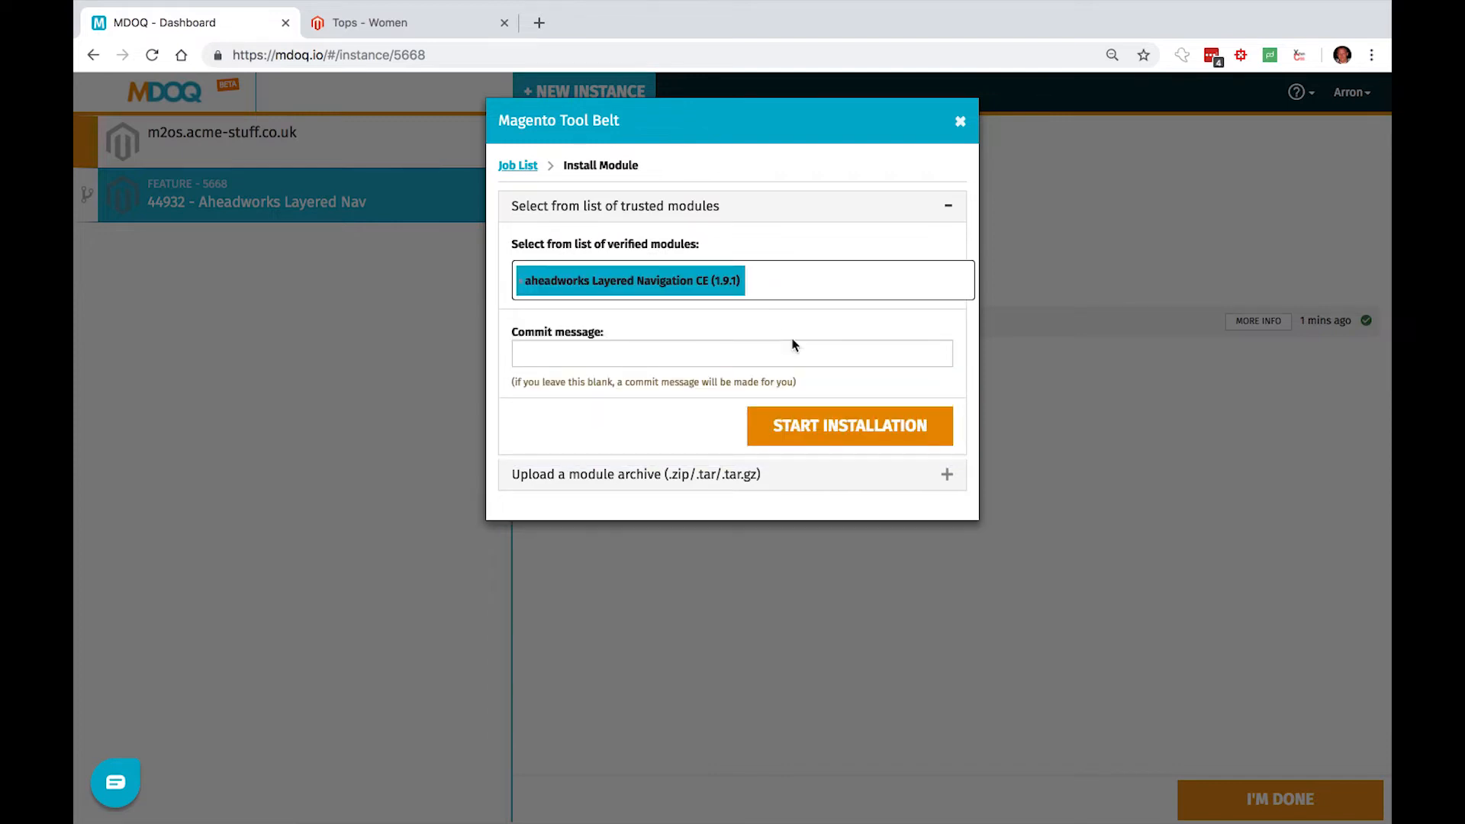
{"action": "left_click", "coordinate": [853, 429]}
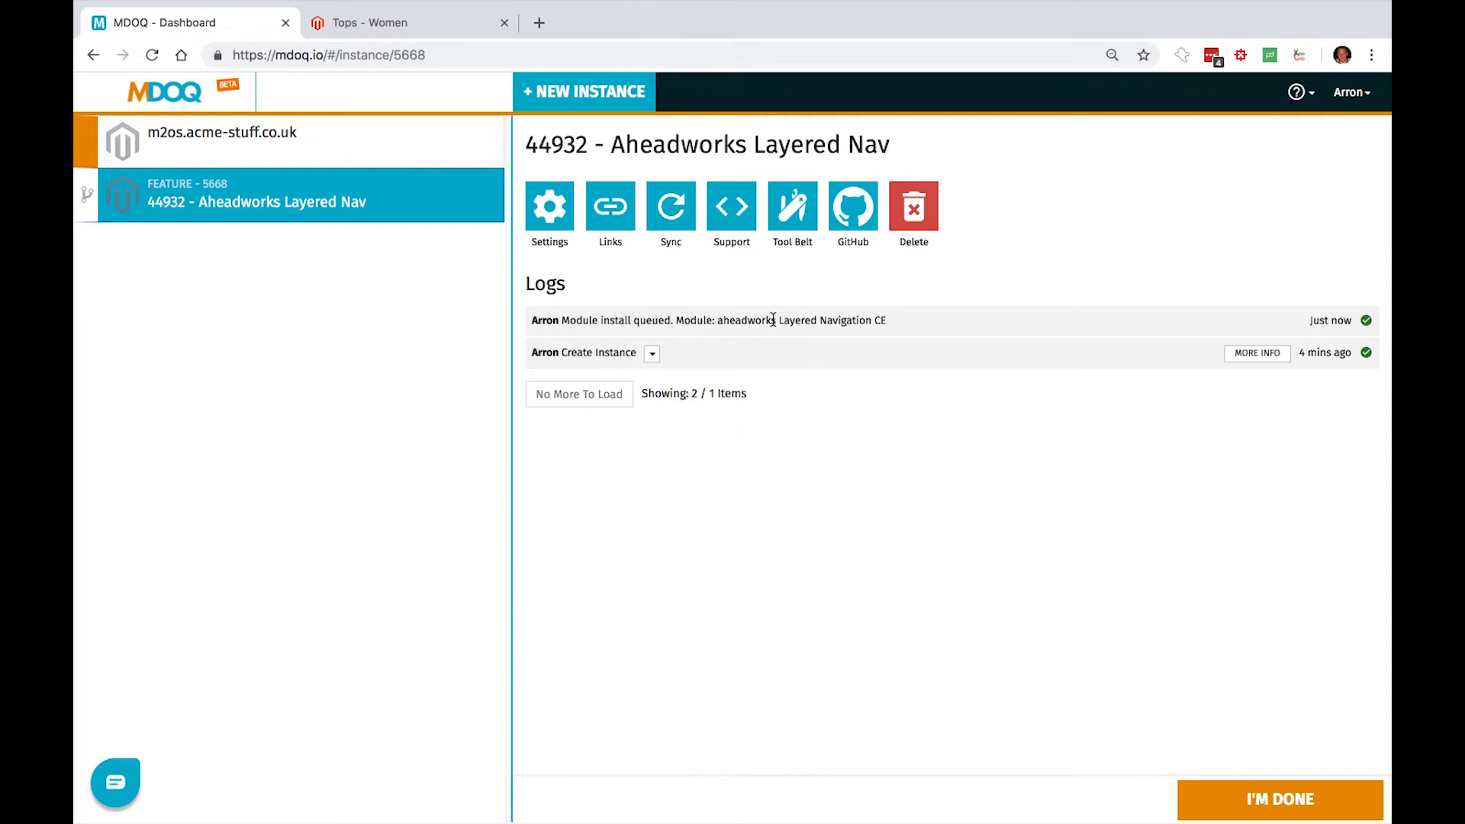
- Set the instance's deploy mode to Production with static content regenerated
{"action": "left_click", "coordinate": [731, 205]}
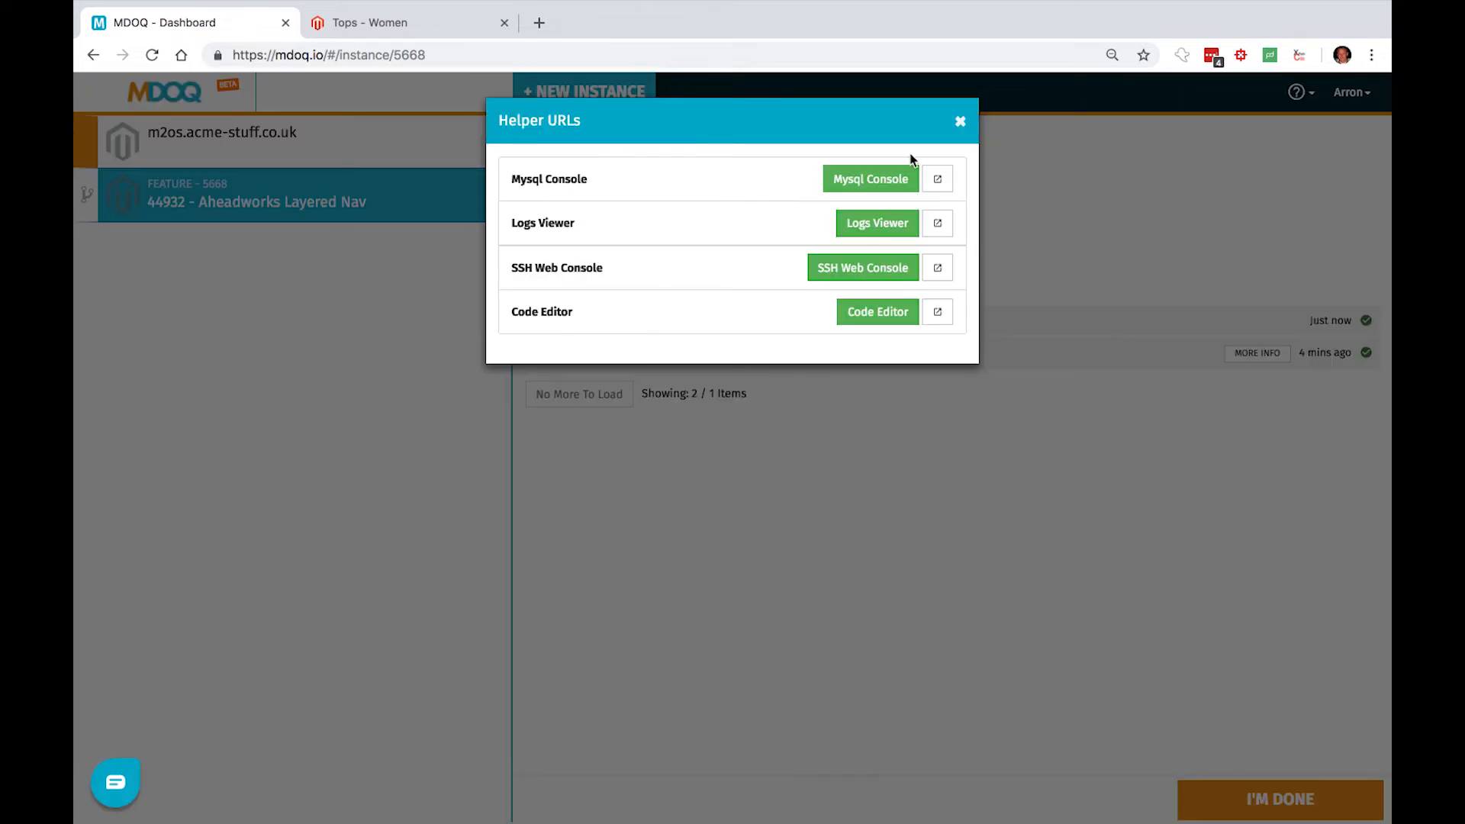
{"action": "left_click", "coordinate": [961, 124]}
{"action": "left_click", "coordinate": [792, 219]}
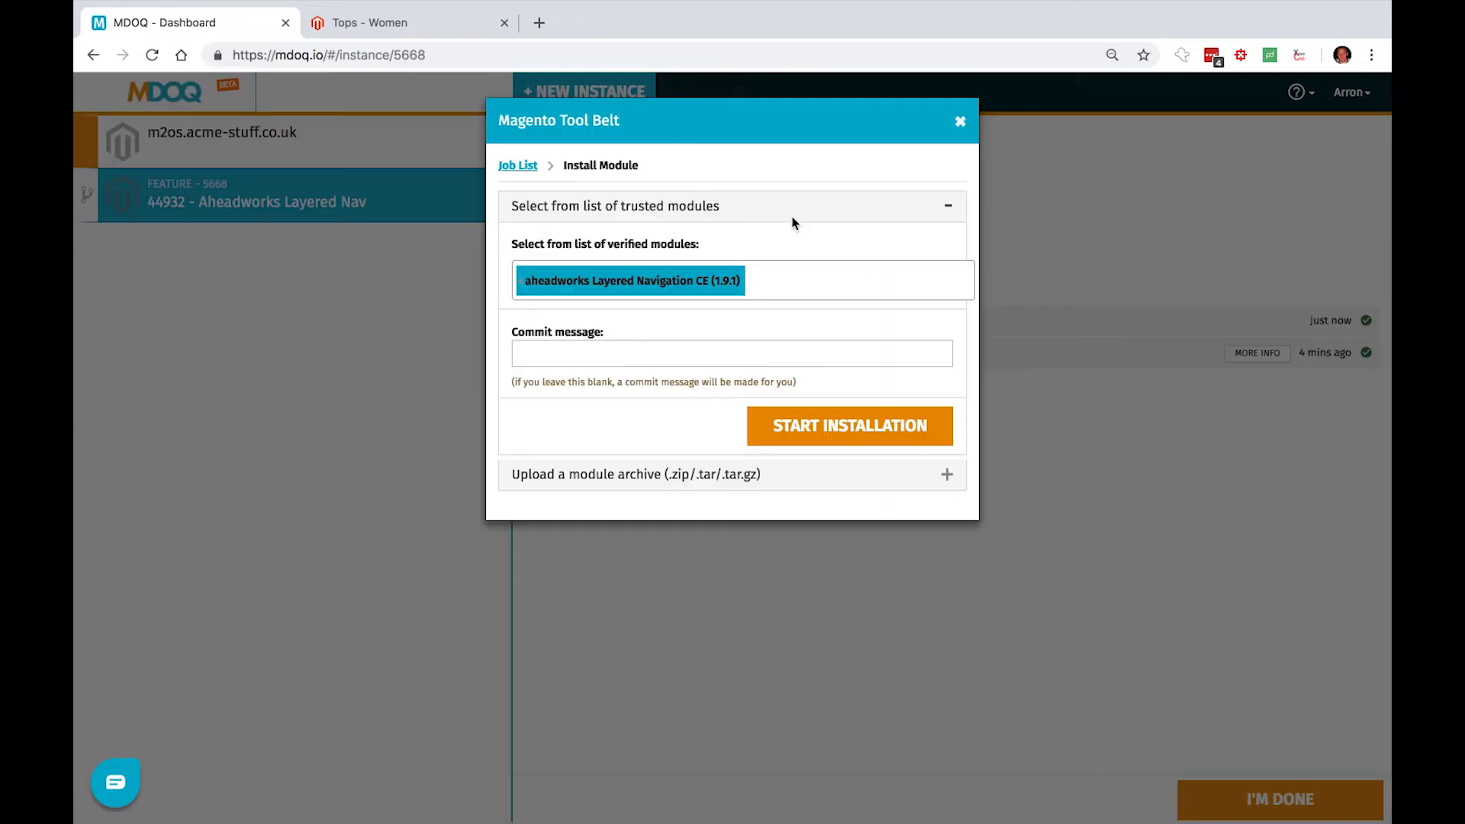
{"action": "left_click", "coordinate": [518, 165]}
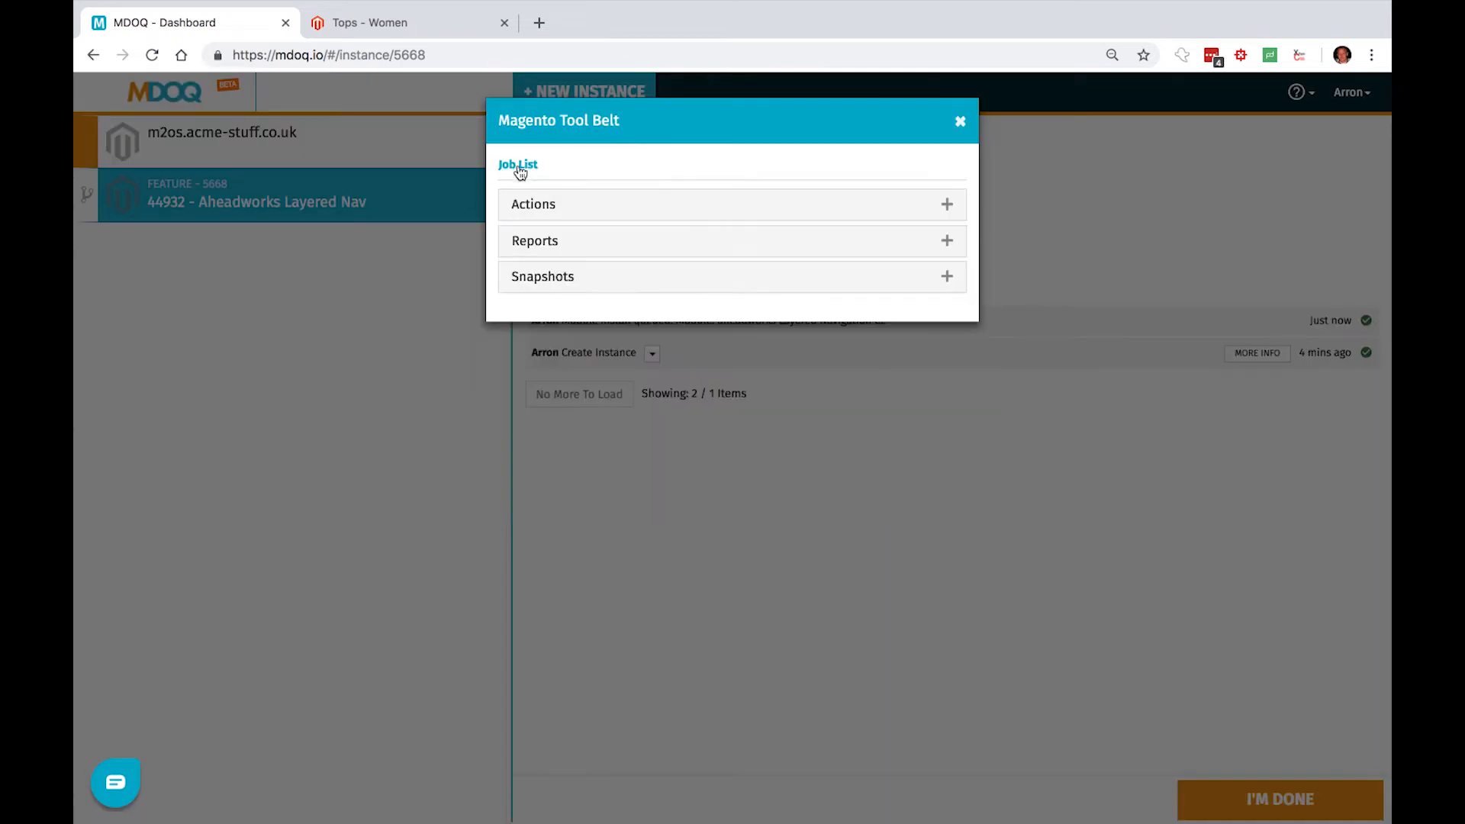
{"action": "left_click", "coordinate": [546, 210]}
{"action": "left_click", "coordinate": [830, 291]}
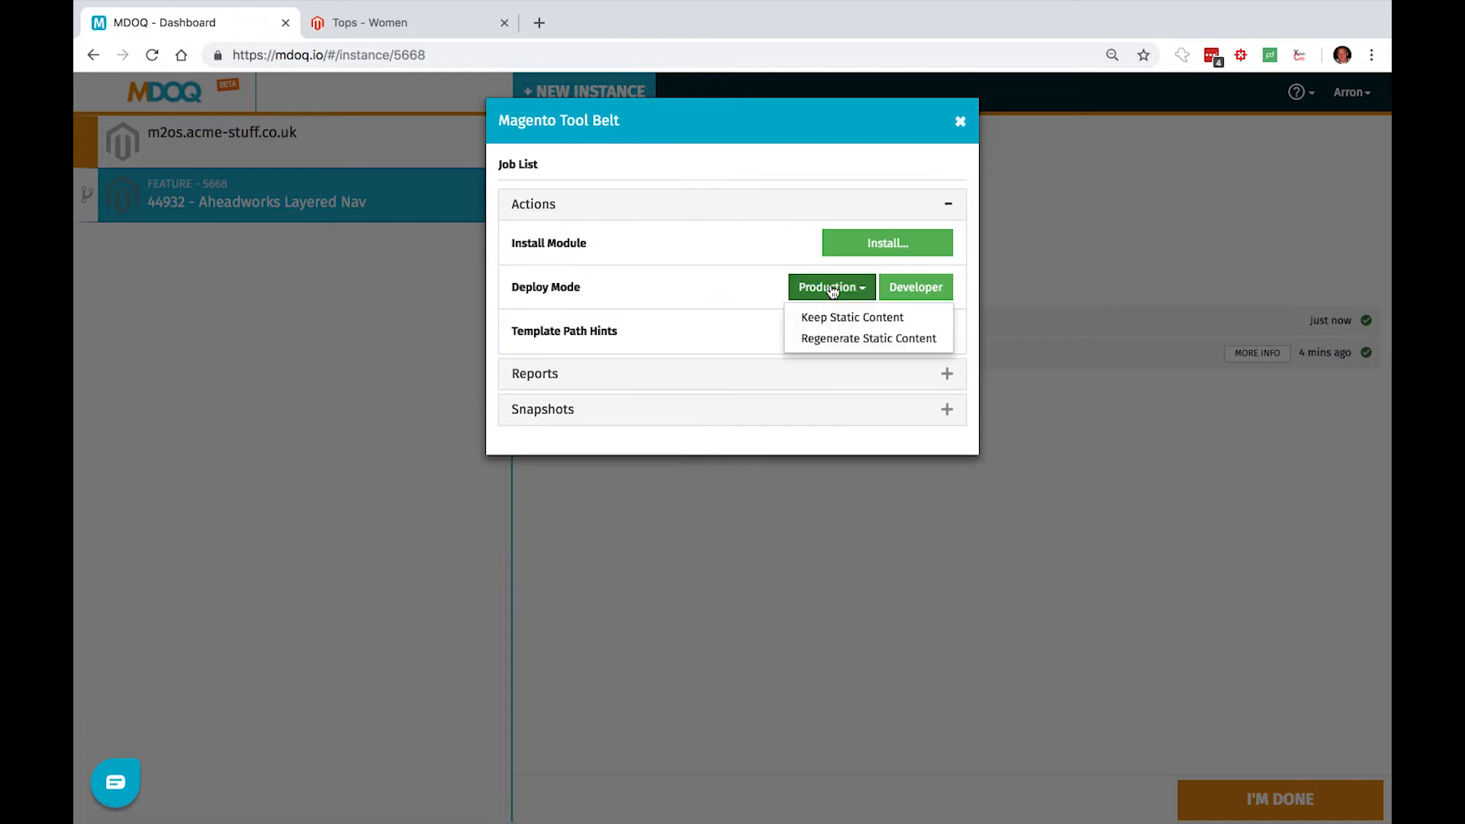
{"action": "left_click", "coordinate": [836, 338]}
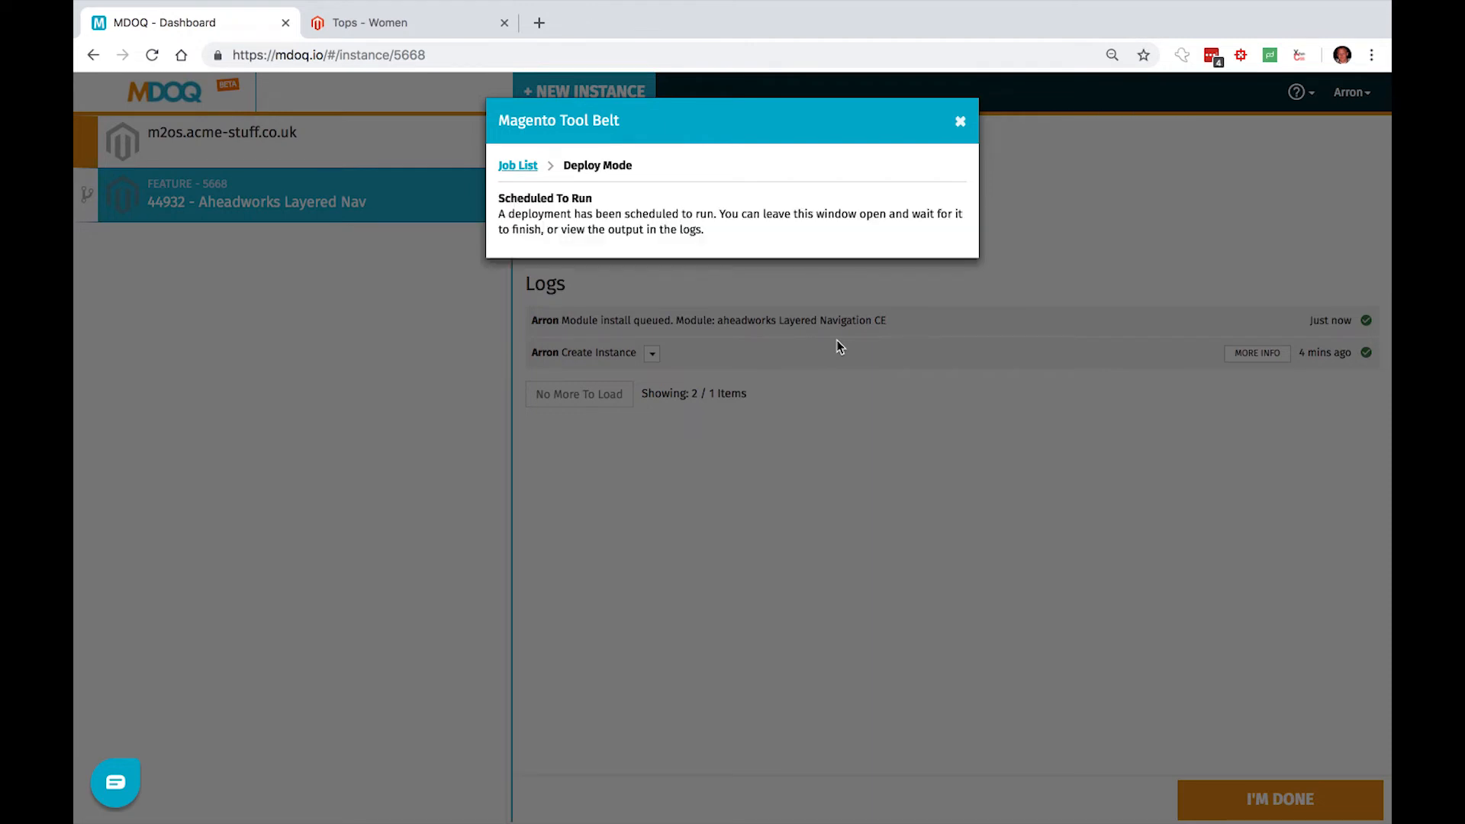
{"action": "left_click", "coordinate": [960, 122]}
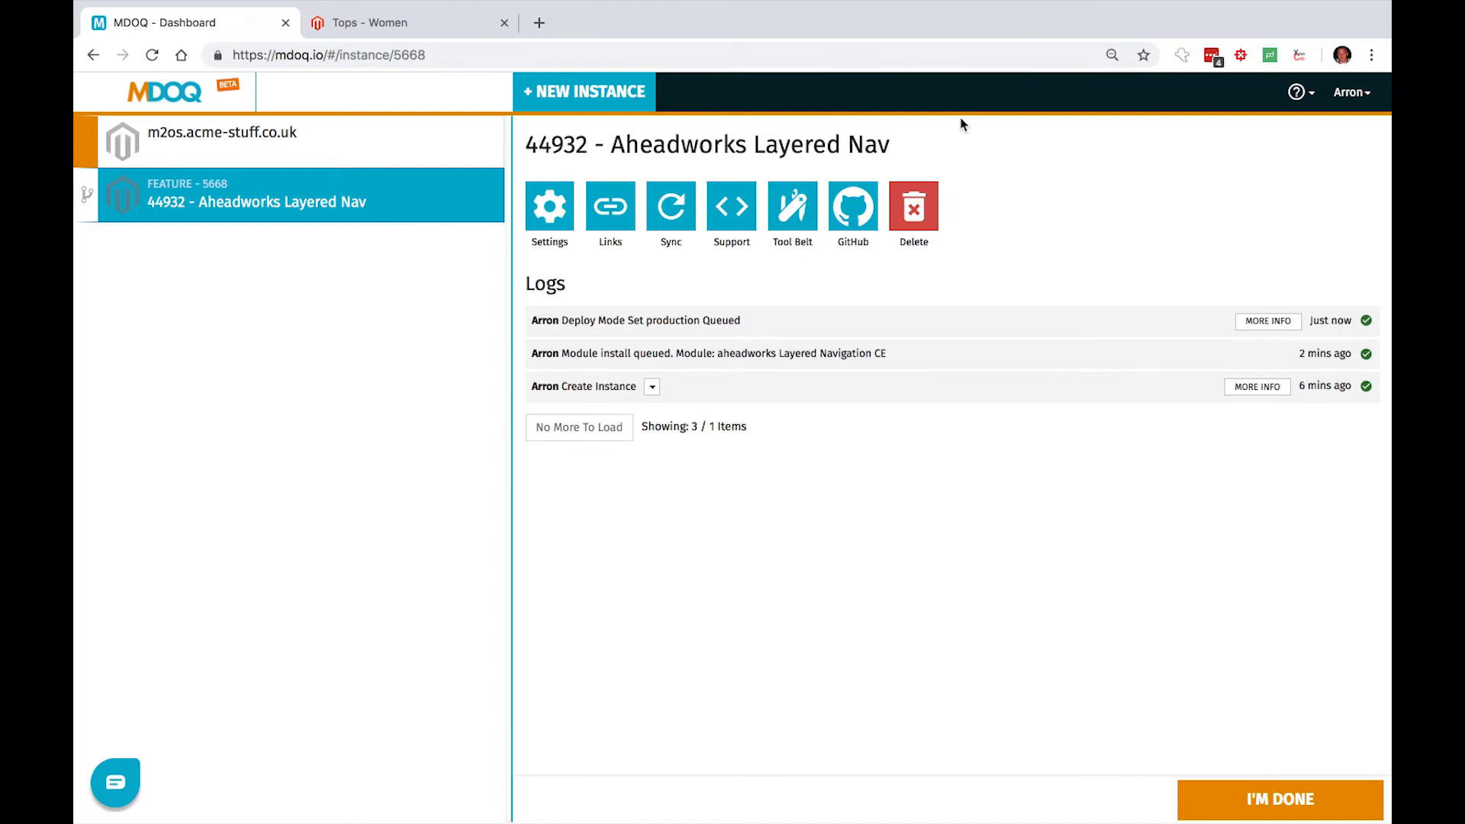
- Examine the detailed log output of the production deploy mode job, then collapse it
{"action": "left_click", "coordinate": [1268, 321]}
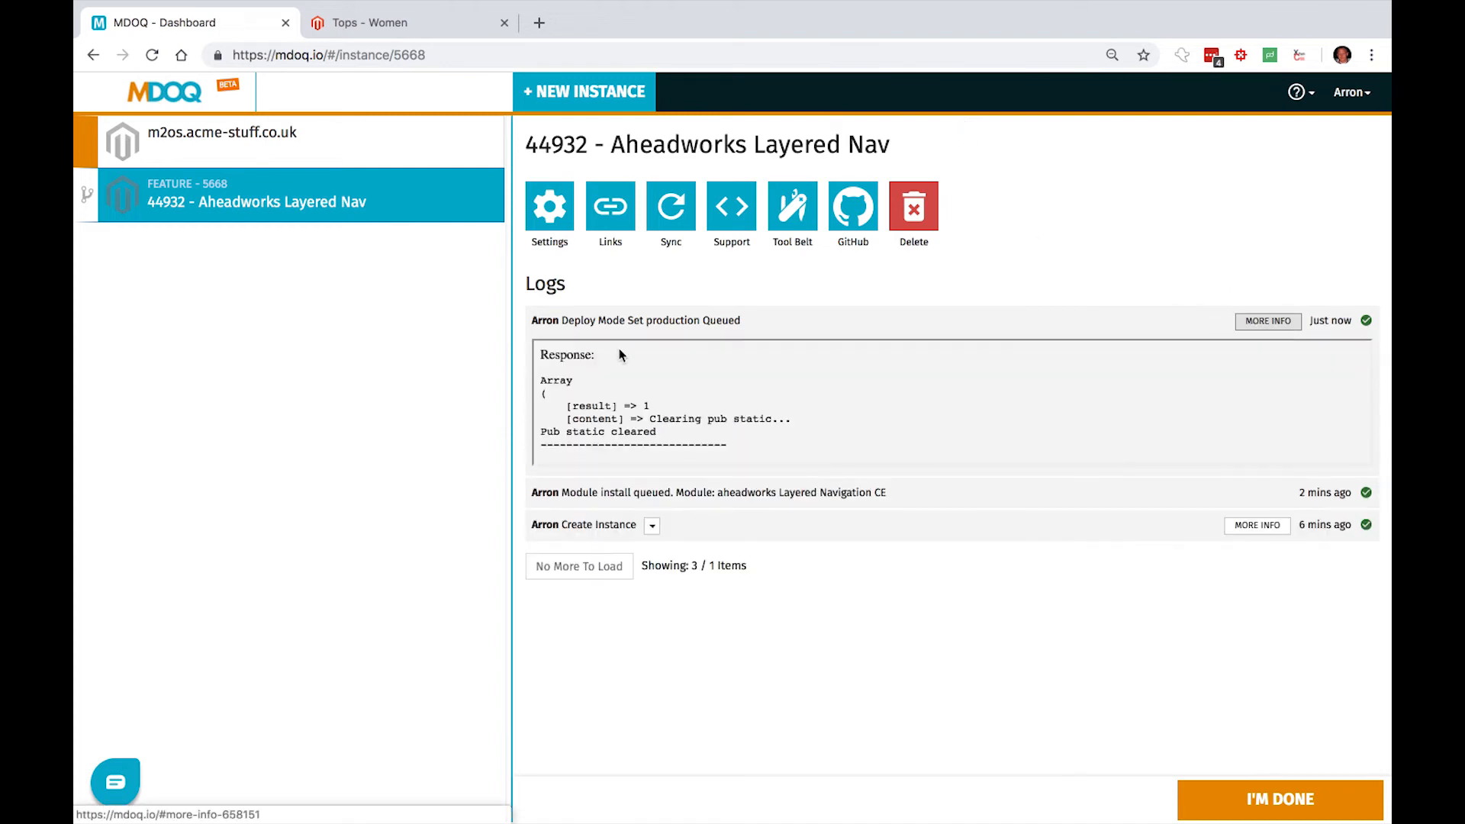
{"action": "scroll", "coordinate": [672, 420], "scroll_direction": "down", "scroll_amount": 10}
{"action": "scroll", "coordinate": [672, 420], "scroll_direction": "down", "scroll_amount": 10}
{"action": "scroll", "coordinate": [673, 421], "scroll_direction": "down", "scroll_amount": 15}
{"action": "scroll", "coordinate": [672, 425], "scroll_direction": "up", "scroll_amount": 3}
{"action": "scroll", "coordinate": [672, 424], "scroll_direction": "down", "scroll_amount": 2}
{"action": "scroll", "coordinate": [672, 424], "scroll_direction": "up", "scroll_amount": 1}
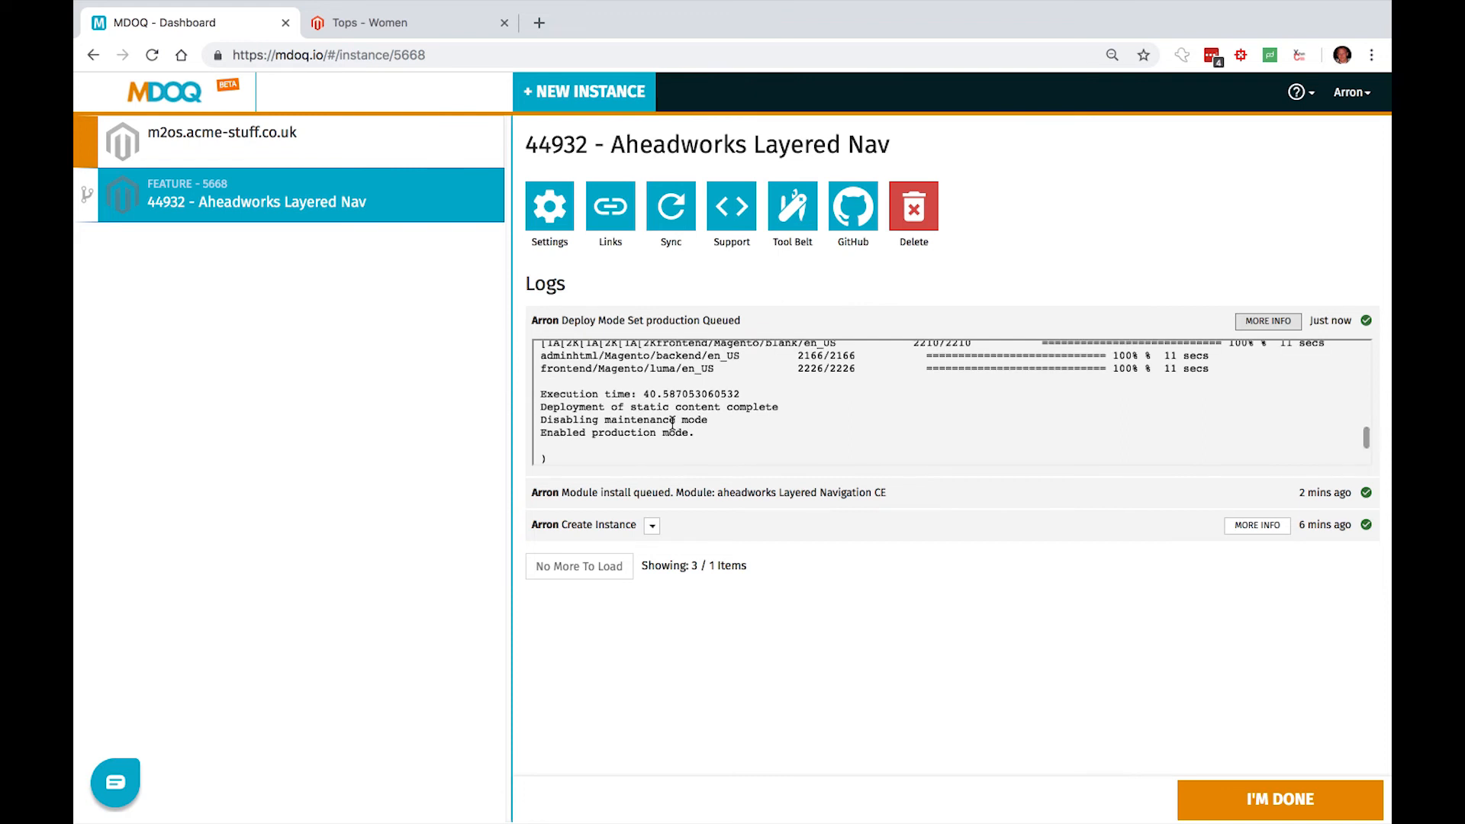
{"action": "left_click", "coordinate": [1270, 321]}
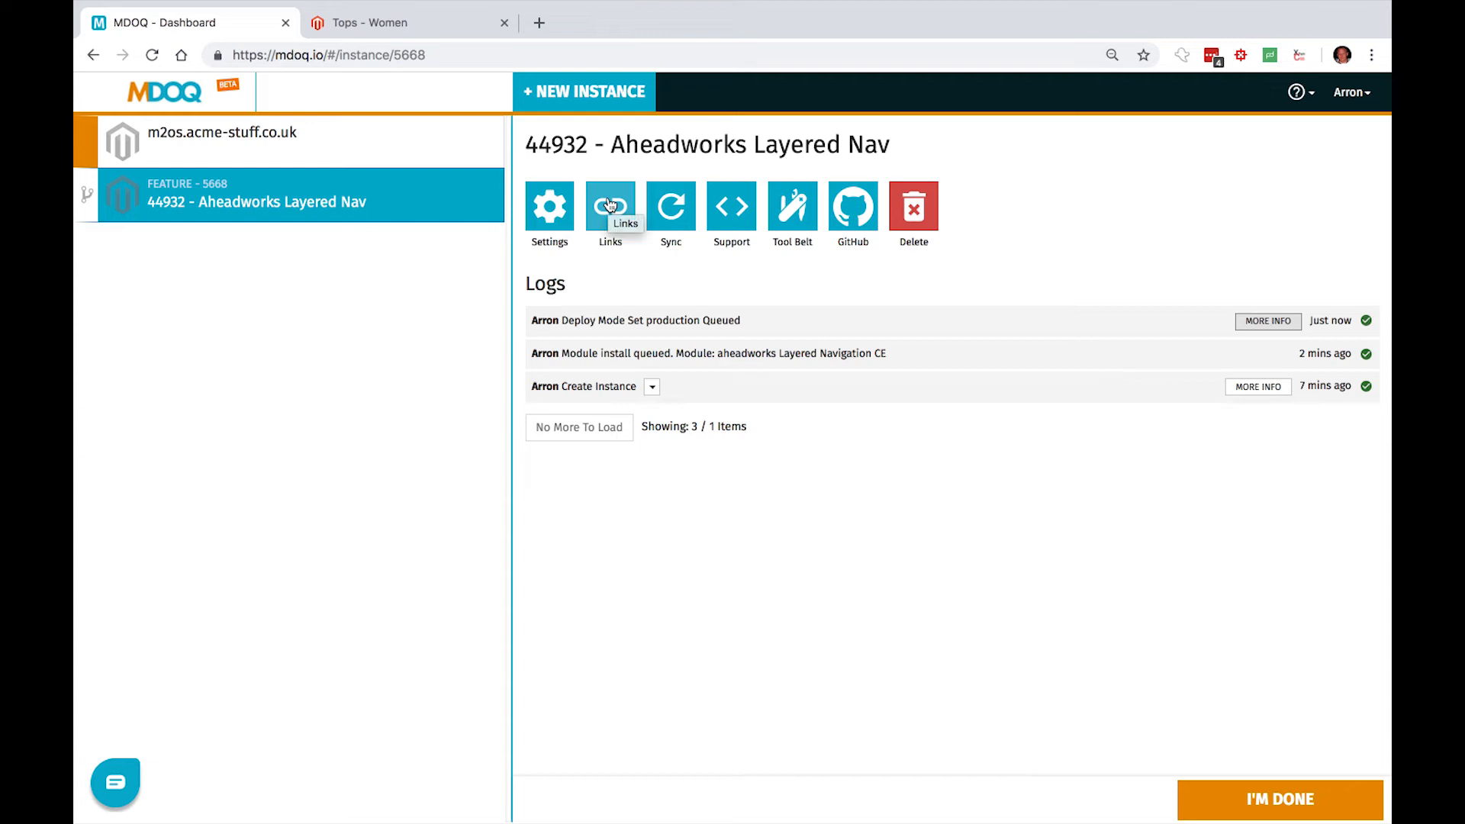
- Load the store's women's Tops page again in a separate browser tab, using the existing page's address
{"action": "left_click", "coordinate": [385, 22]}
{"action": "left_click", "coordinate": [401, 55]}
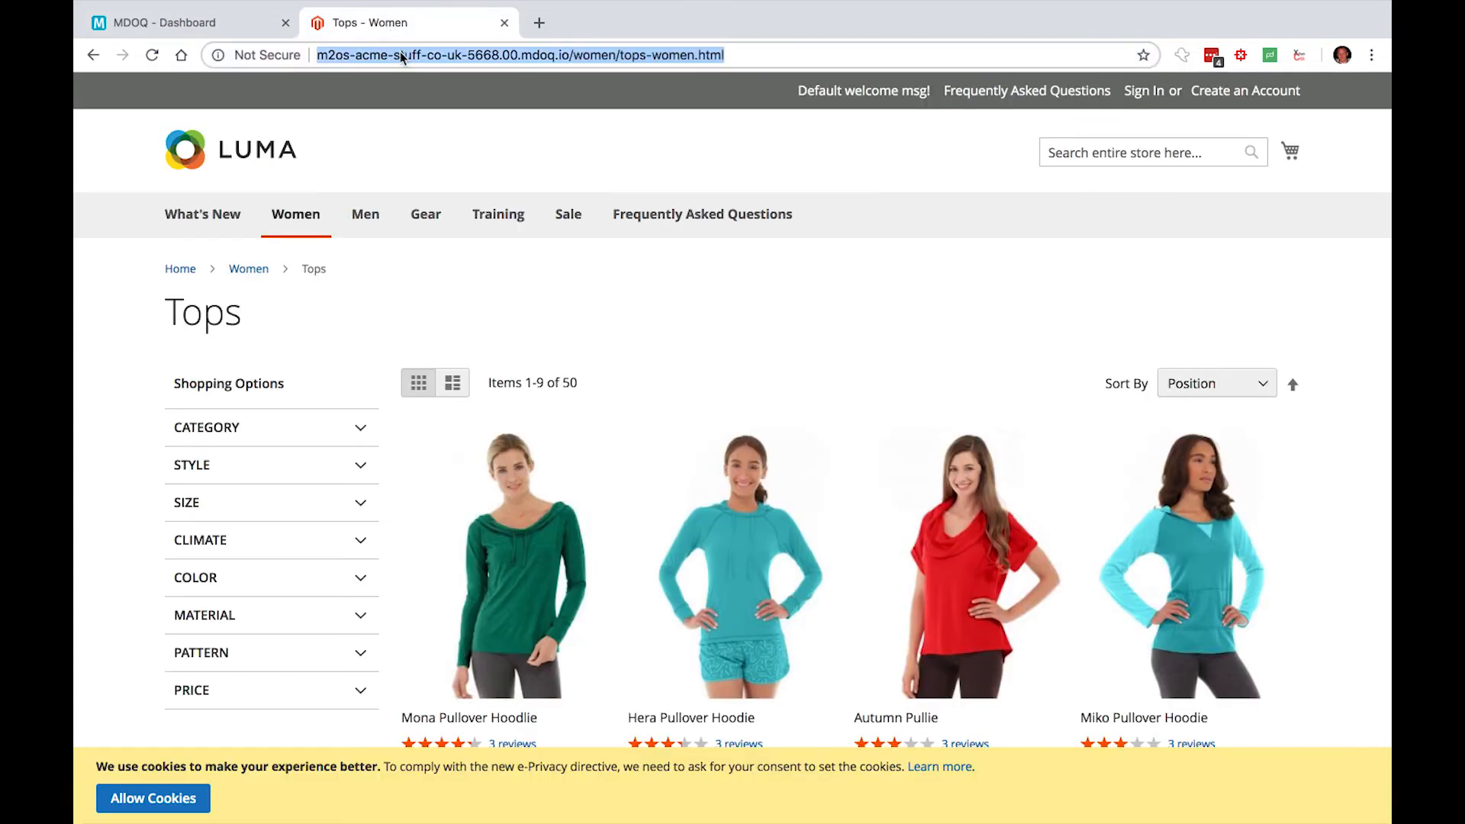
{"action": "key", "text": "ctrl+c"}
{"action": "key", "text": "ctrl+t"}
{"action": "key", "text": "ctrl+v"}
{"action": "key", "text": "Return"}
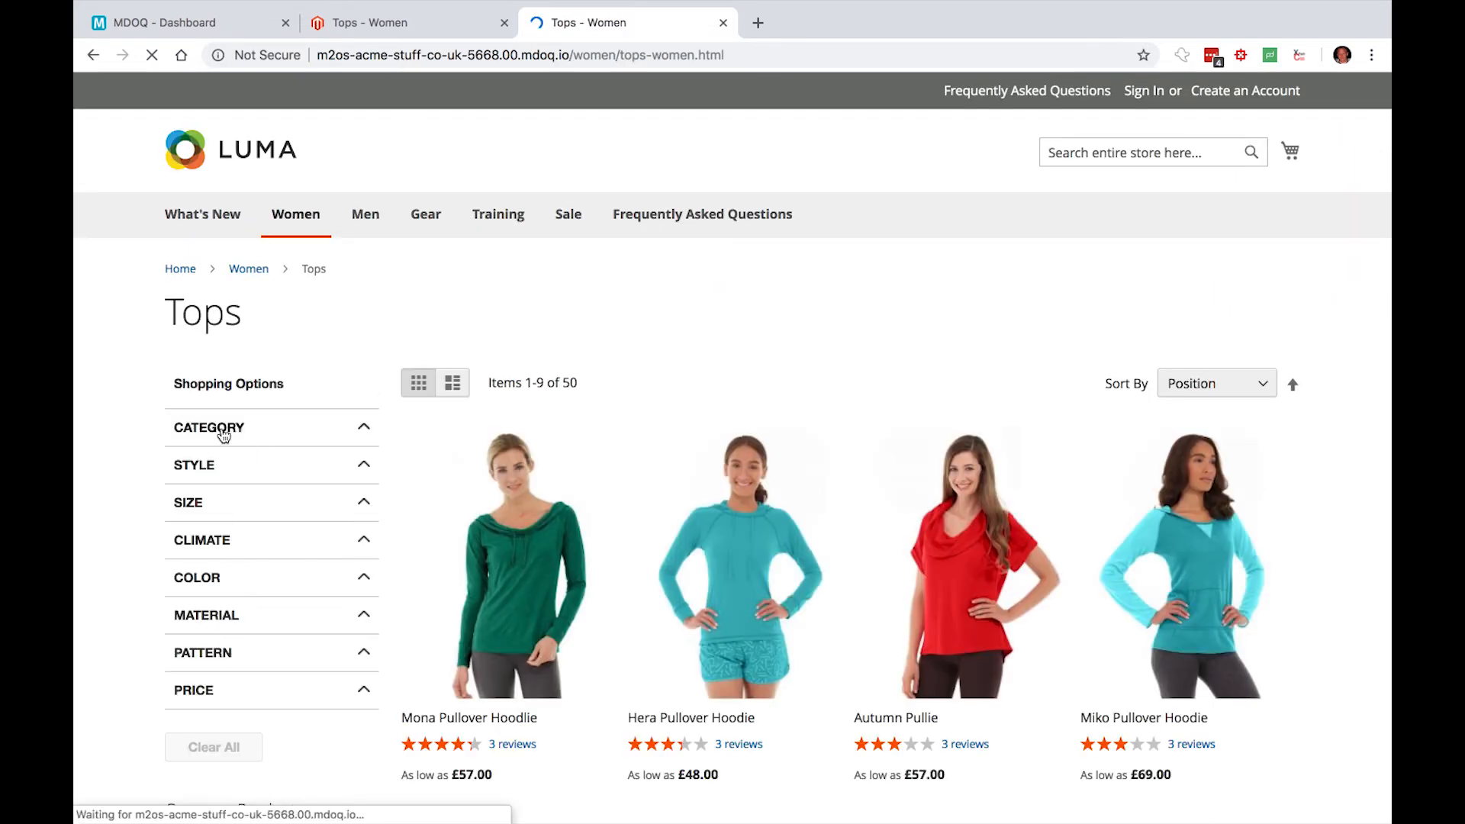
- Filter the women's Tops listing by the categories Jackets and Hoodies & Sweatshirts, and collapse the Style filter
{"action": "left_click", "coordinate": [212, 465]}
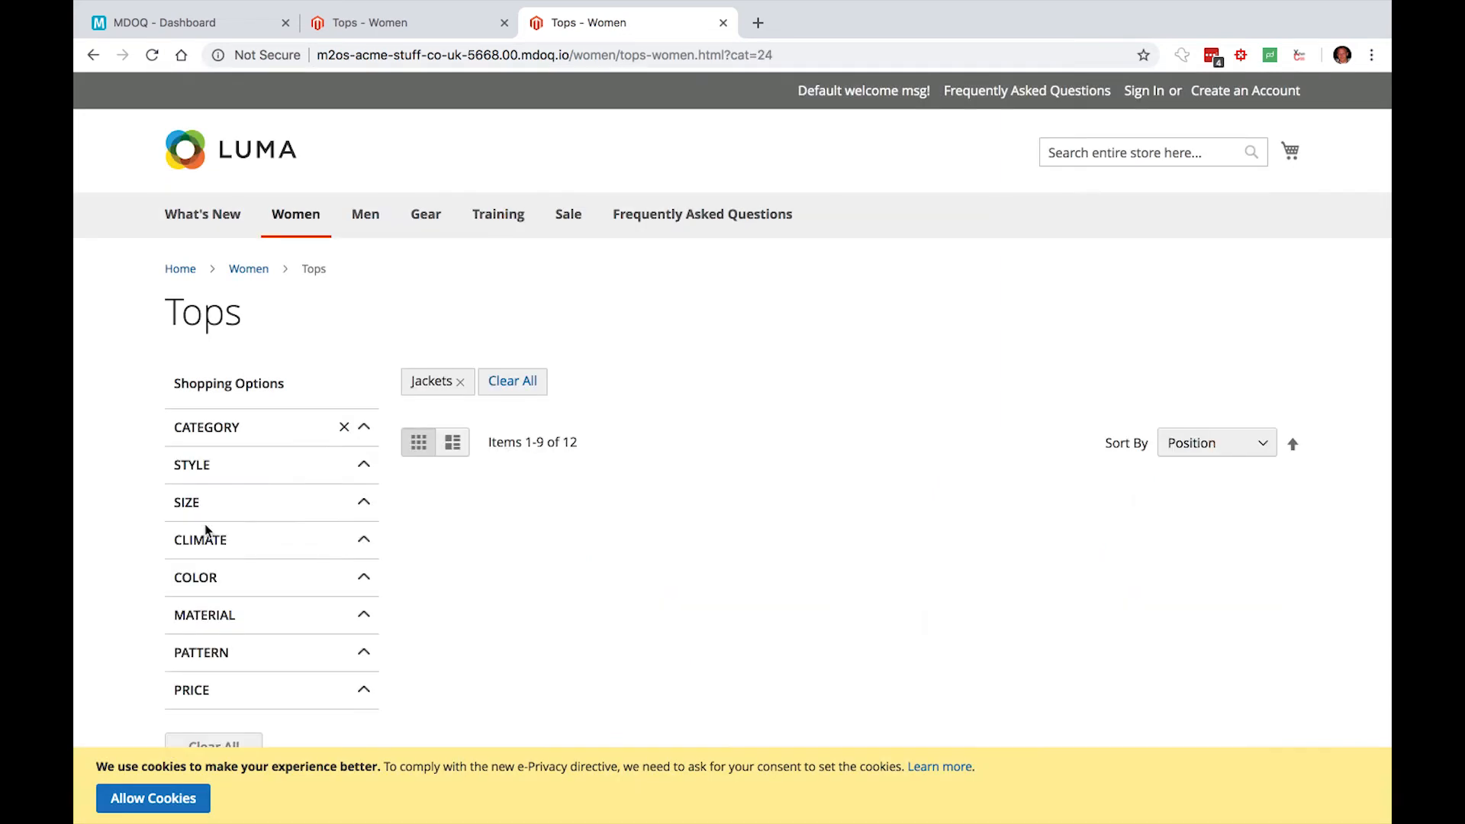
{"action": "left_click", "coordinate": [206, 494]}
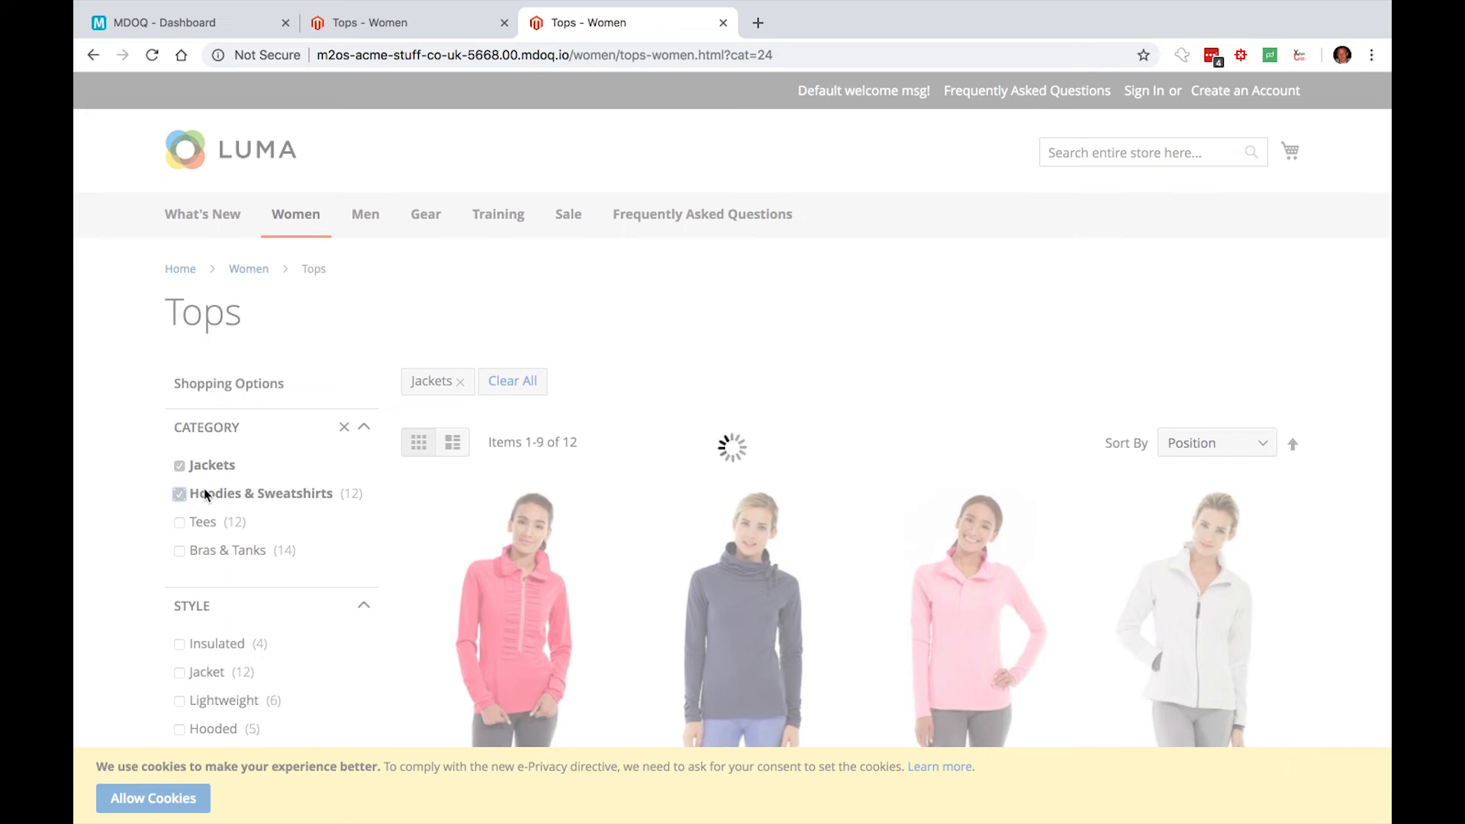
{"action": "left_click", "coordinate": [206, 607]}
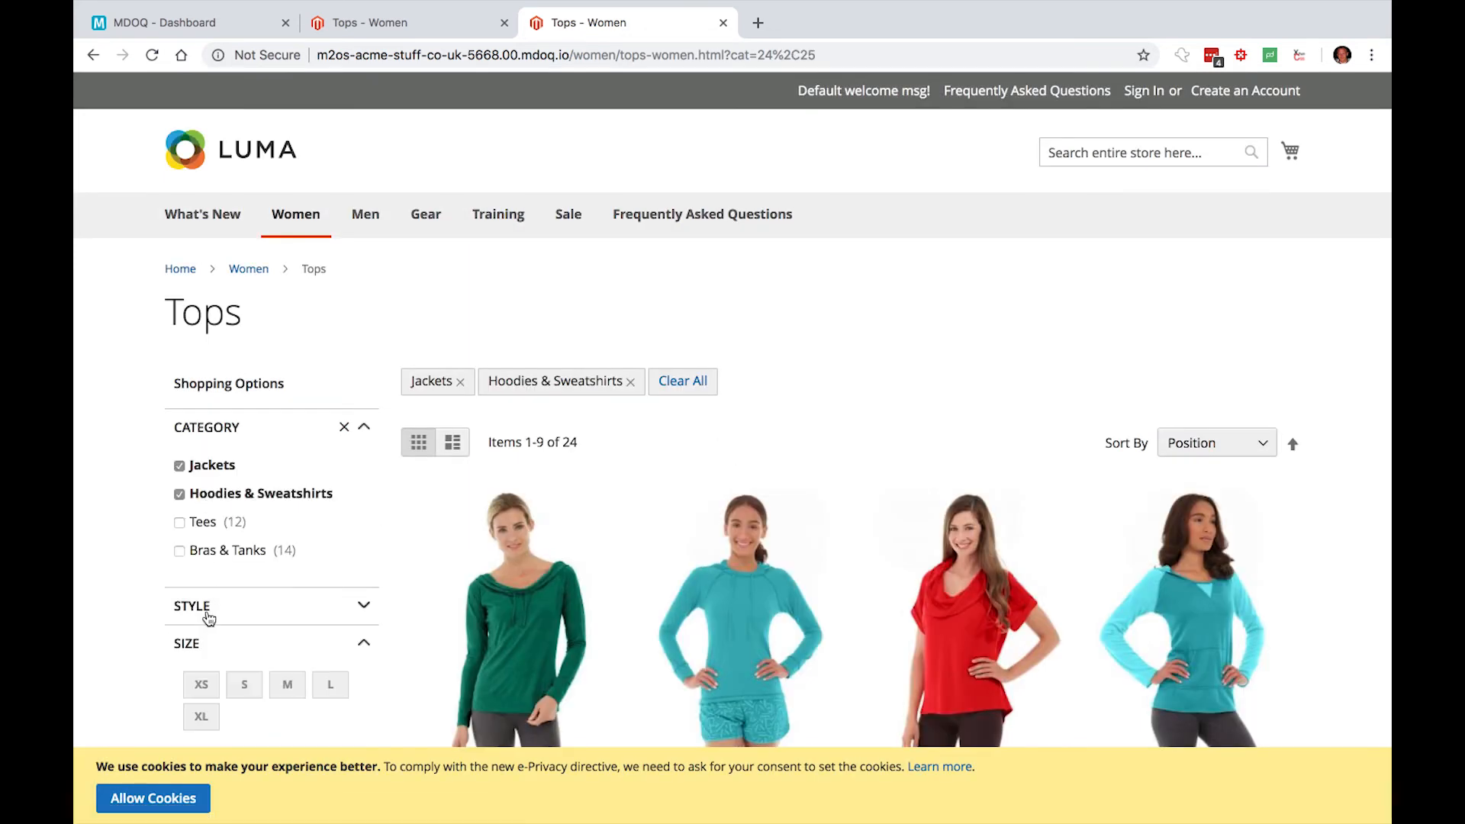
- Look through the remaining layered navigation filters on the Tops page and restrict the listing to size S
{"action": "scroll", "coordinate": [209, 616], "scroll_direction": "down", "scroll_amount": 5}
{"action": "scroll", "coordinate": [209, 617], "scroll_direction": "down", "scroll_amount": 4}
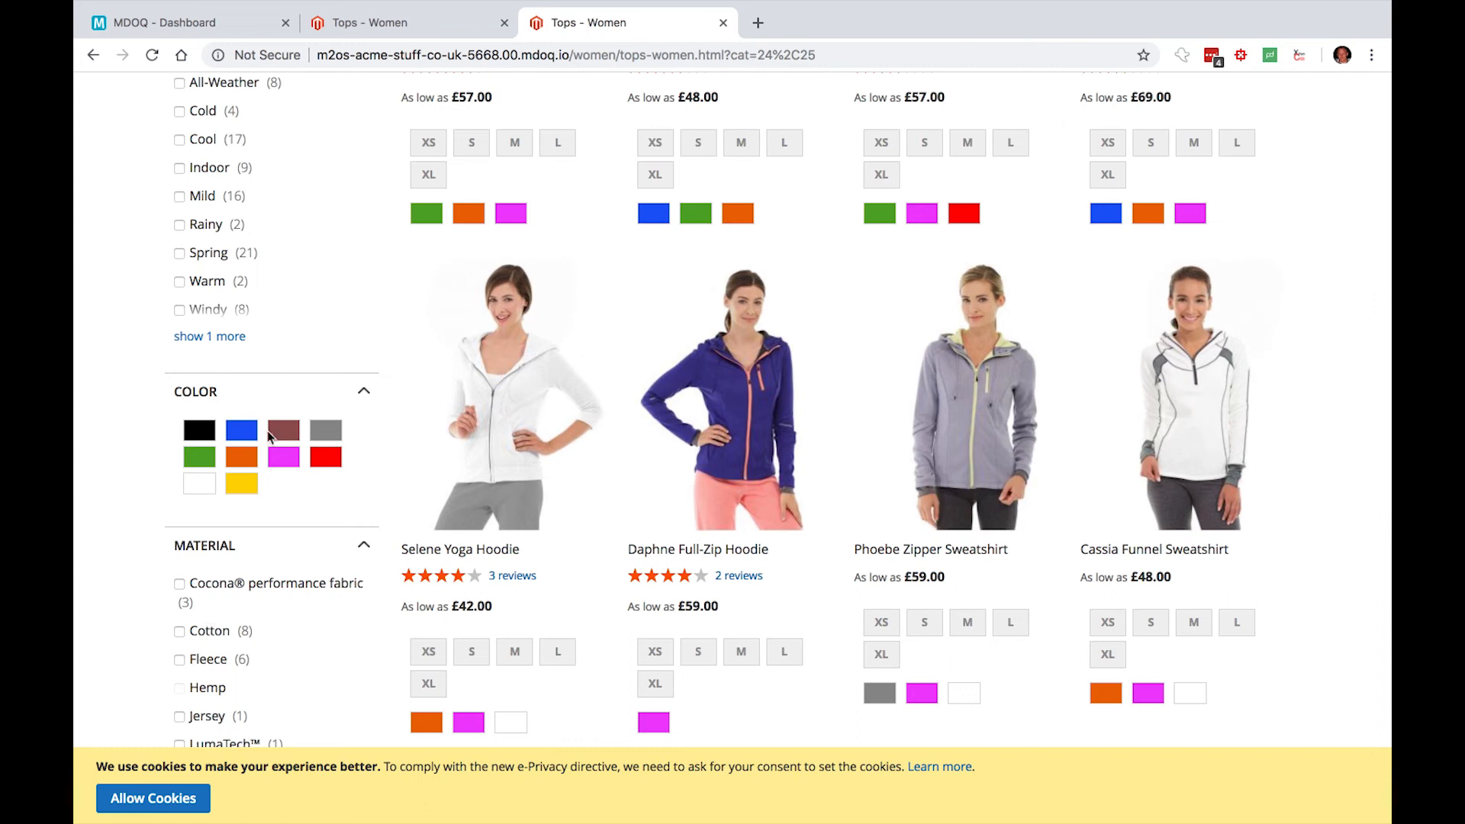
{"action": "scroll", "coordinate": [238, 666], "scroll_direction": "down", "scroll_amount": 3}
{"action": "scroll", "coordinate": [238, 666], "scroll_direction": "down", "scroll_amount": 9}
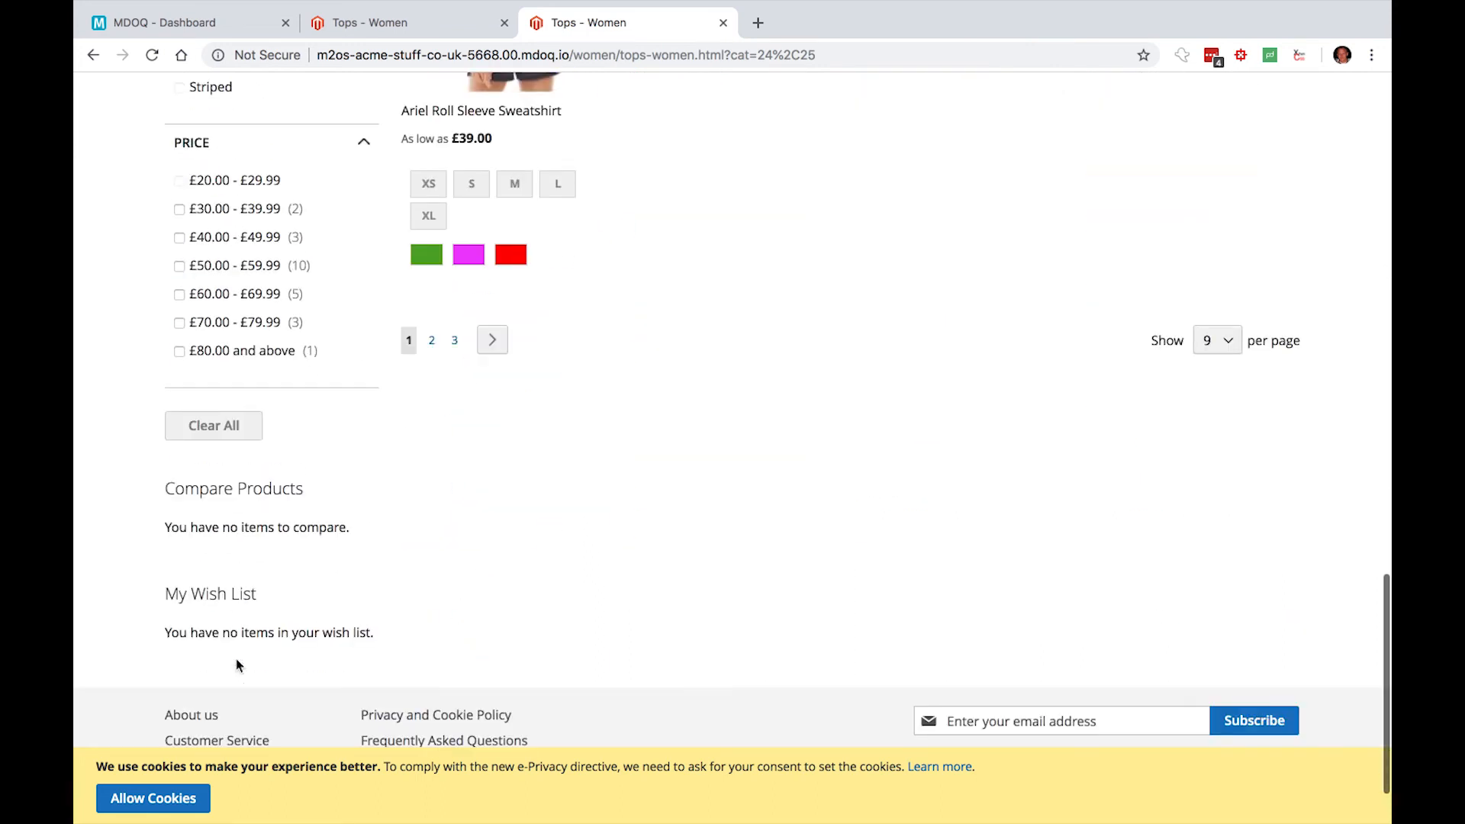
{"action": "scroll", "coordinate": [236, 666], "scroll_direction": "up", "scroll_amount": 20}
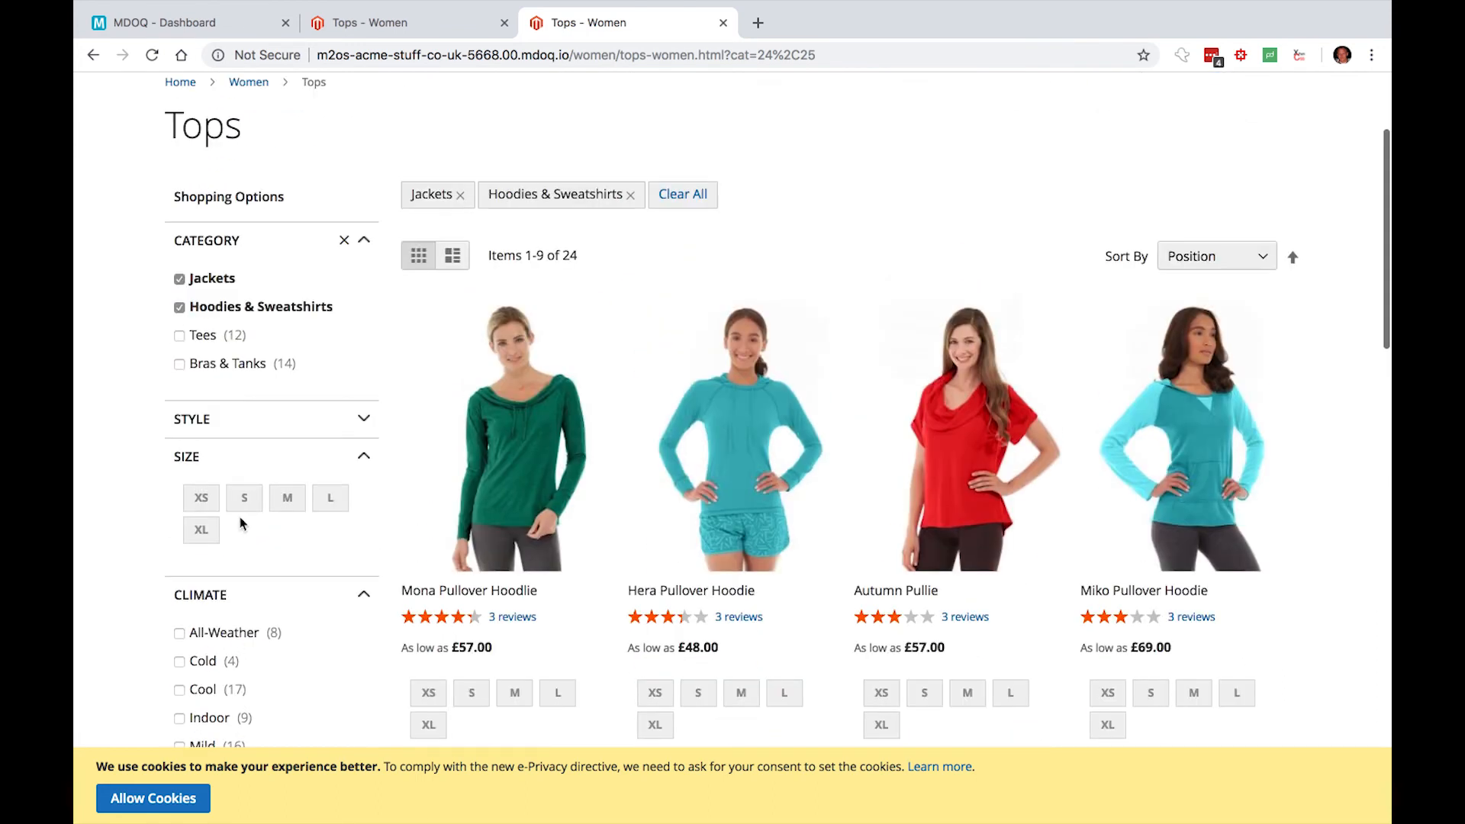
{"action": "left_click", "coordinate": [244, 500]}
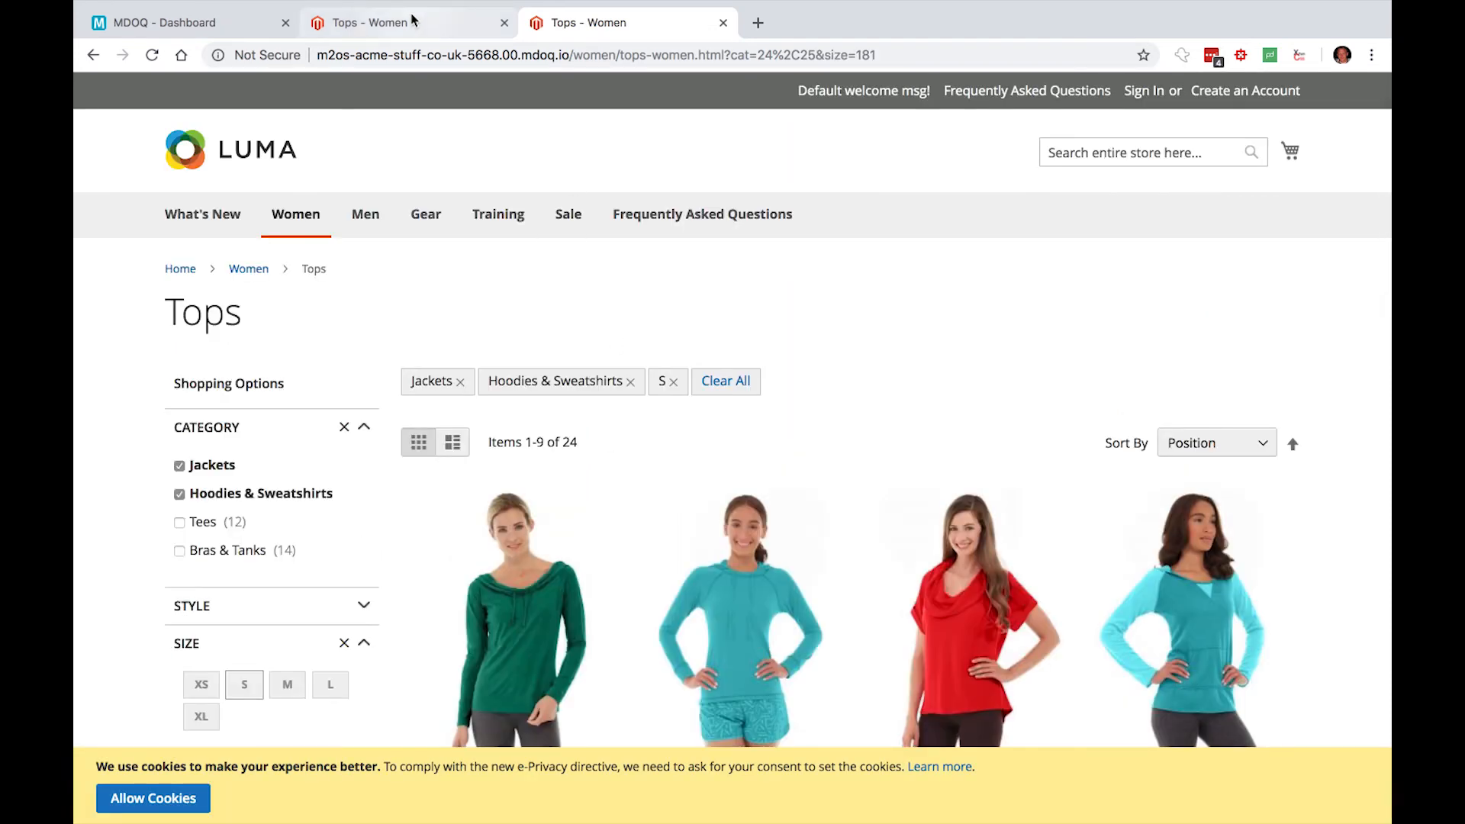
- Back in the MDOQ dashboard, start finishing the Aheadworks Layered Nav instance with master as the target branch
{"action": "left_click", "coordinate": [192, 22]}
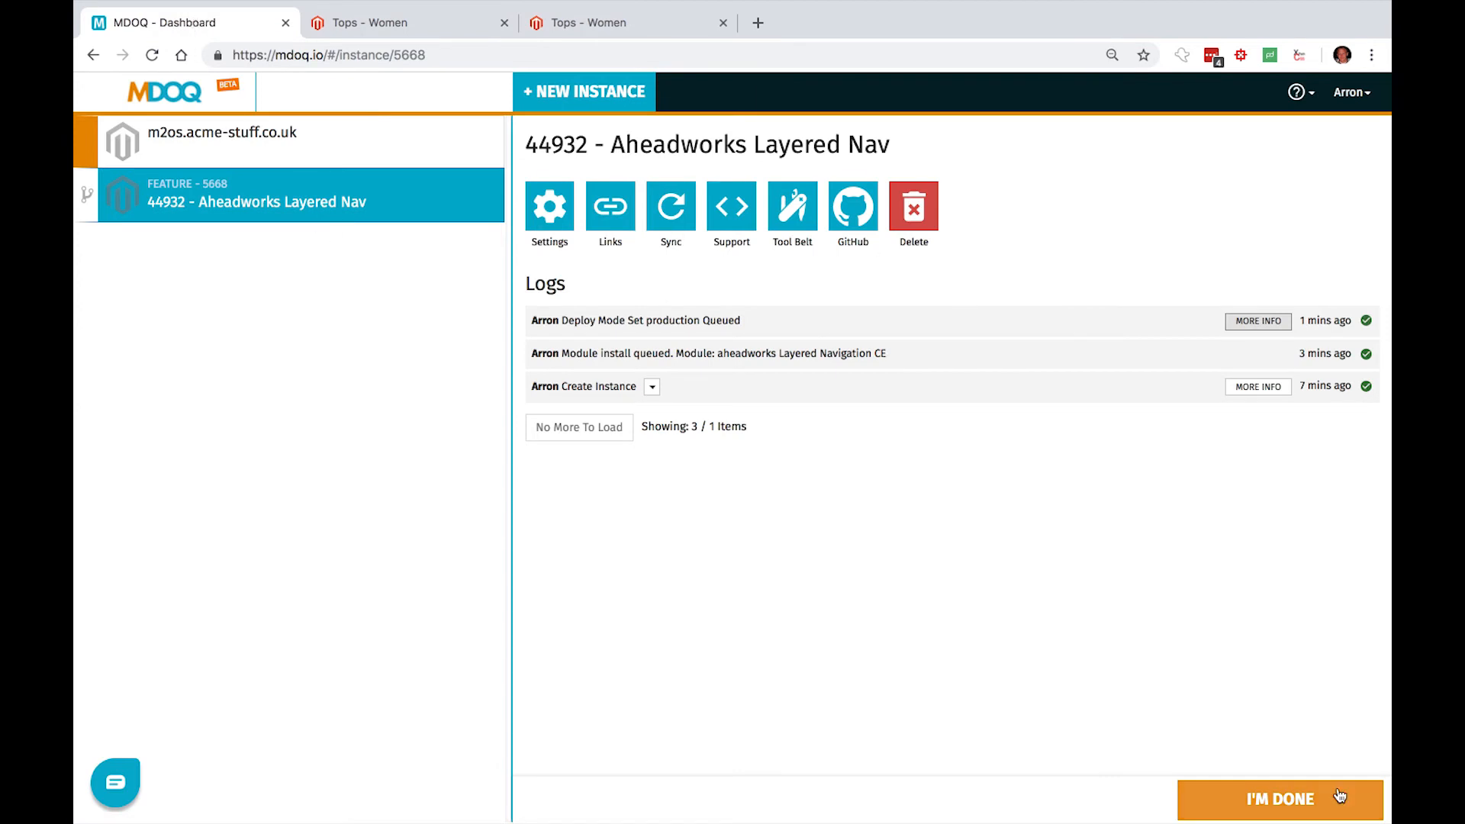
{"action": "left_click", "coordinate": [1288, 801]}
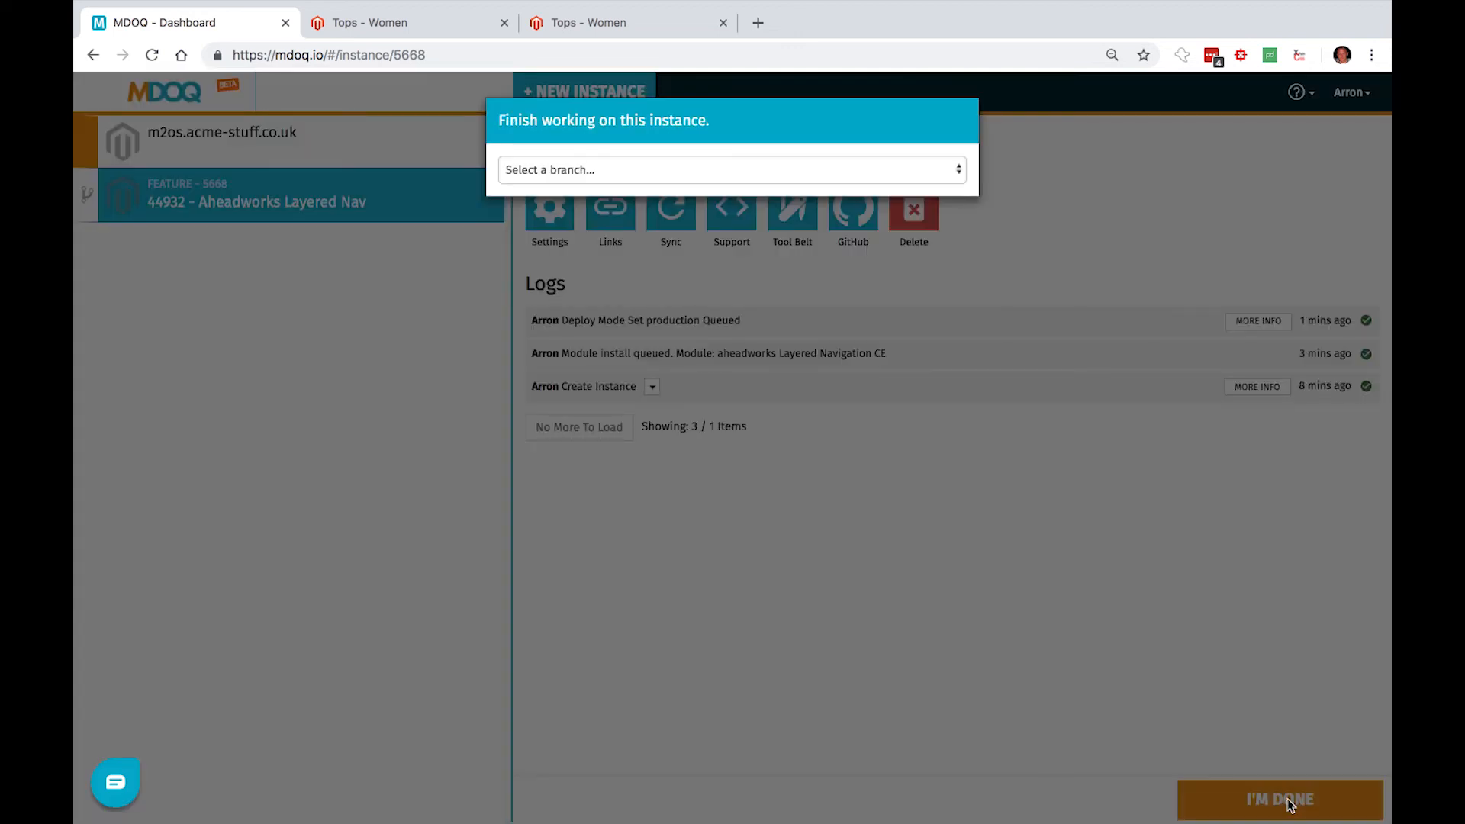
{"action": "left_click", "coordinate": [649, 163]}
{"action": "left_click", "coordinate": [647, 201]}
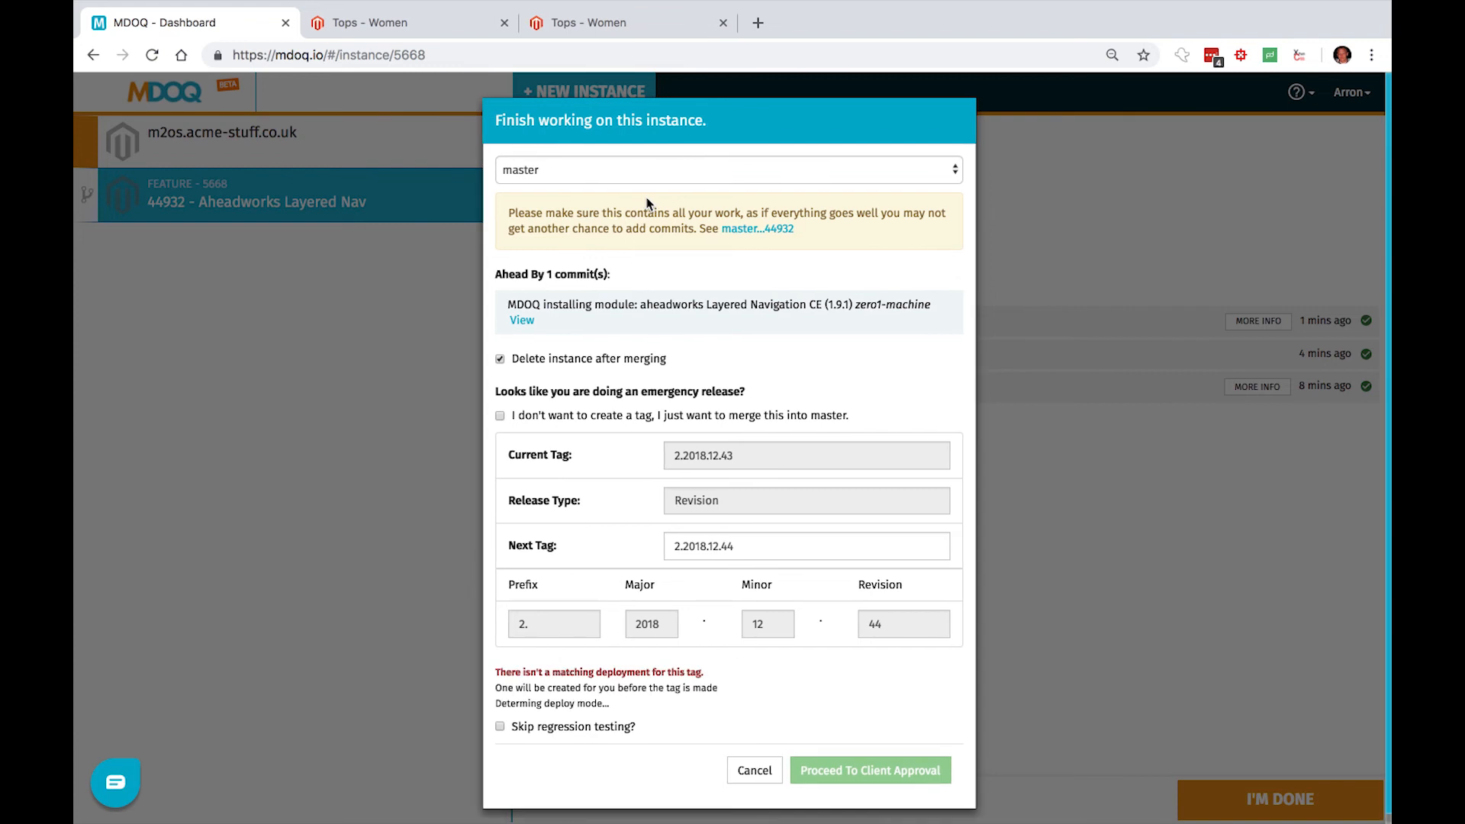
{"action": "scroll", "coordinate": [601, 560], "scroll_direction": "down", "scroll_amount": 1}
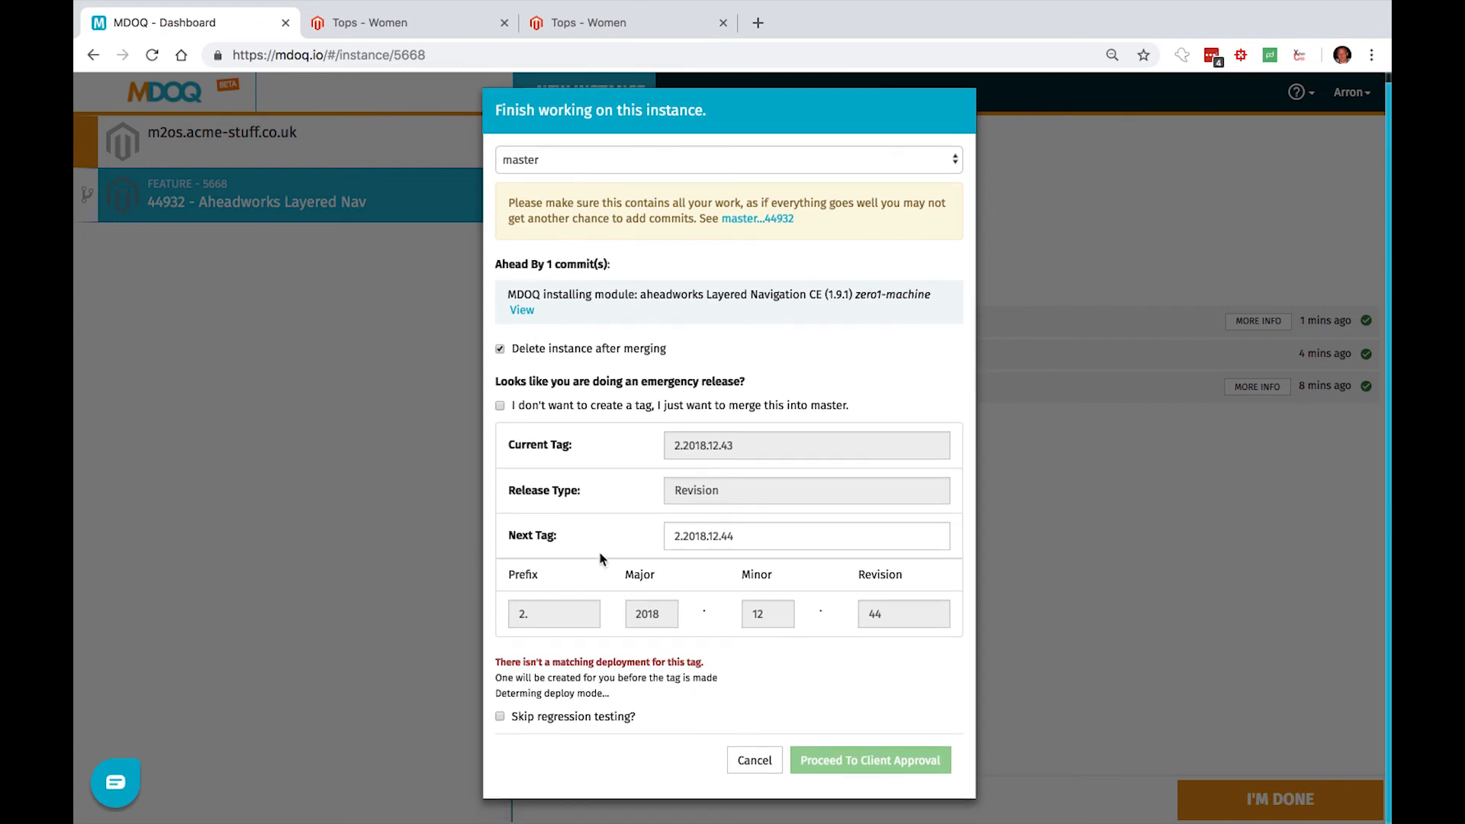
- Send the instance to client approval with regression testing skipped, and mark it as accepted by the client
{"action": "left_click", "coordinate": [547, 724]}
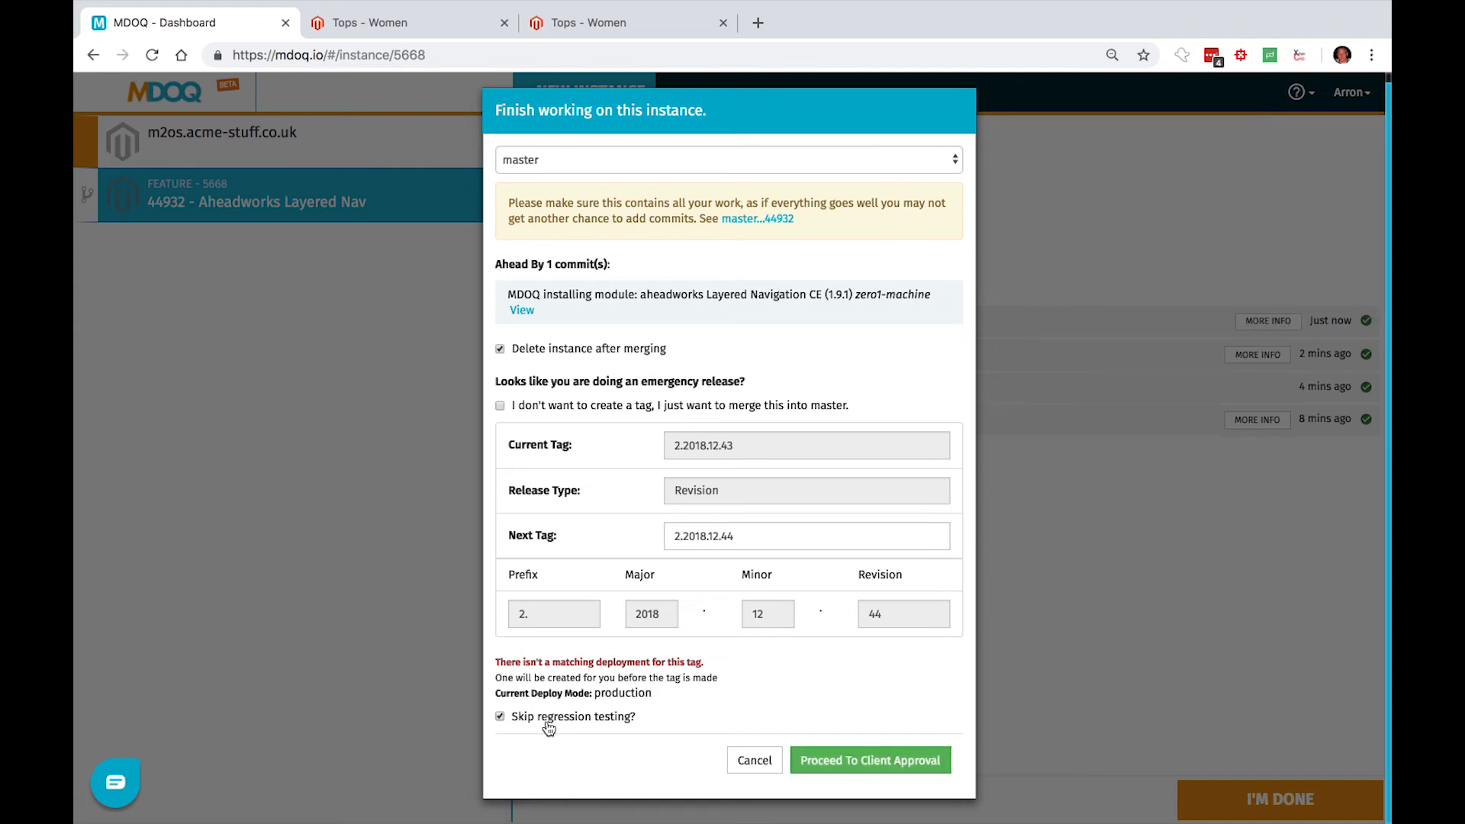
{"action": "left_click", "coordinate": [815, 761]}
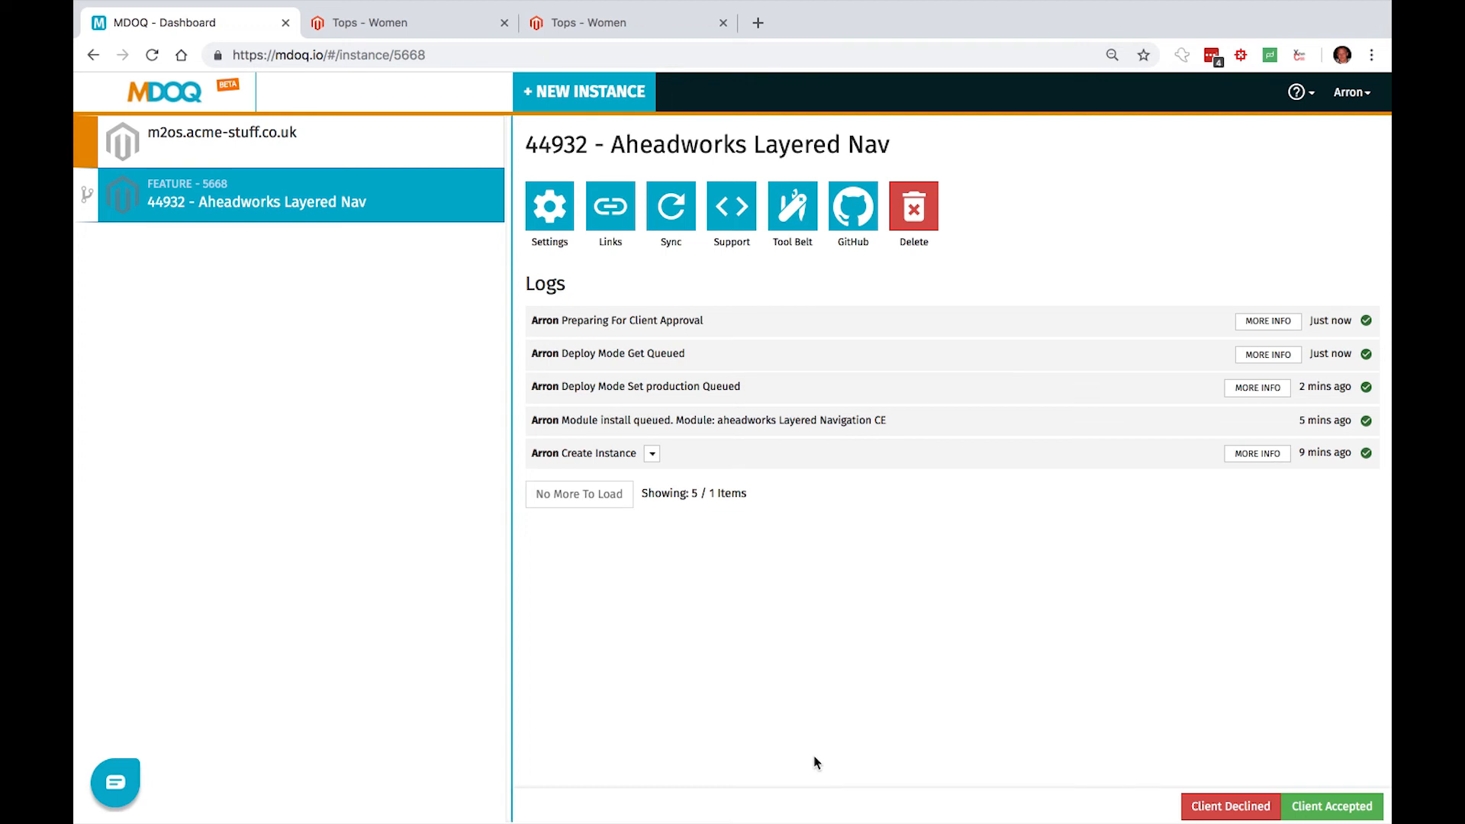
{"action": "left_click", "coordinate": [1335, 812]}
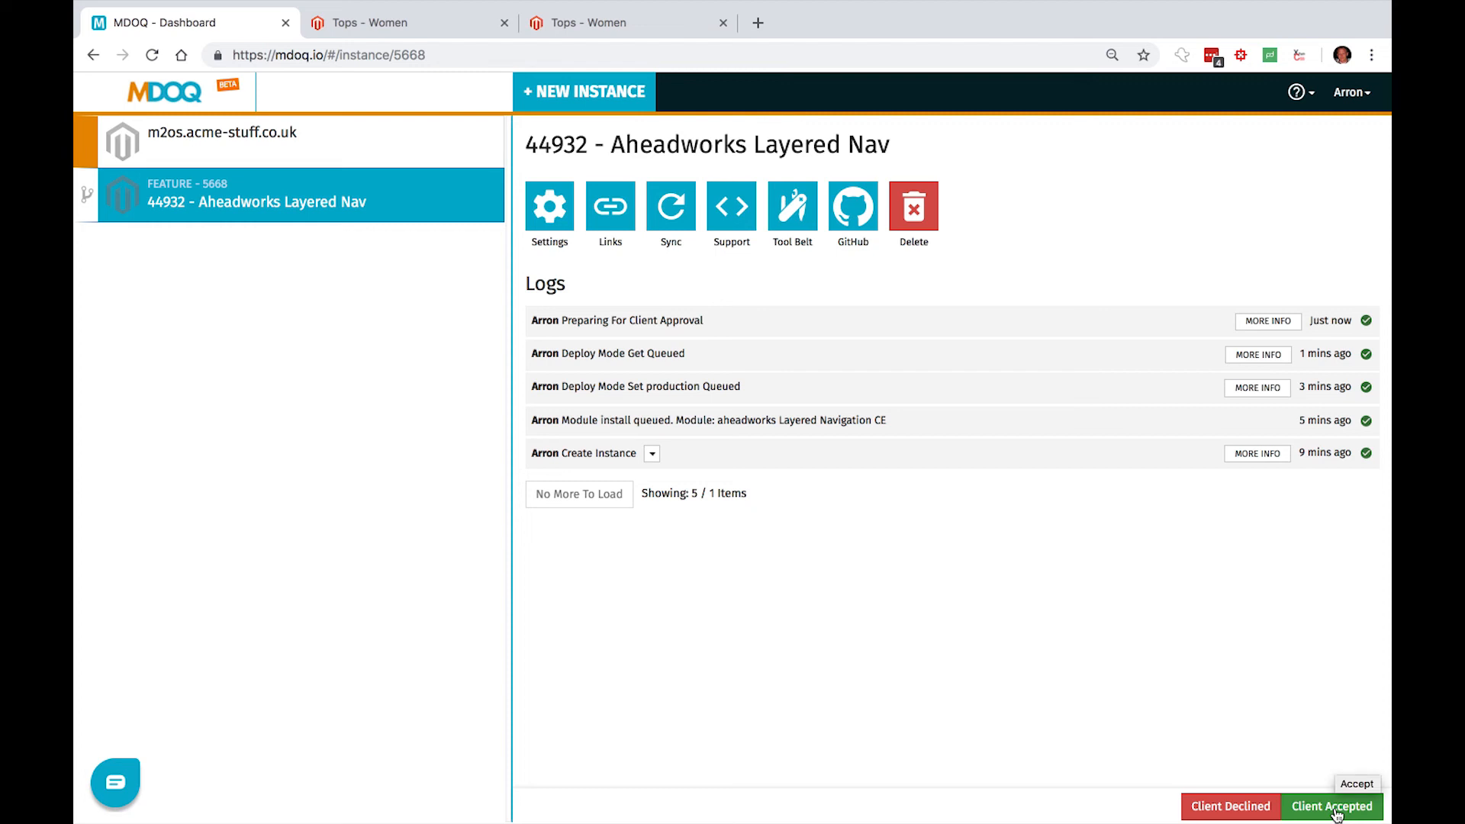
{"action": "left_click", "coordinate": [1335, 813]}
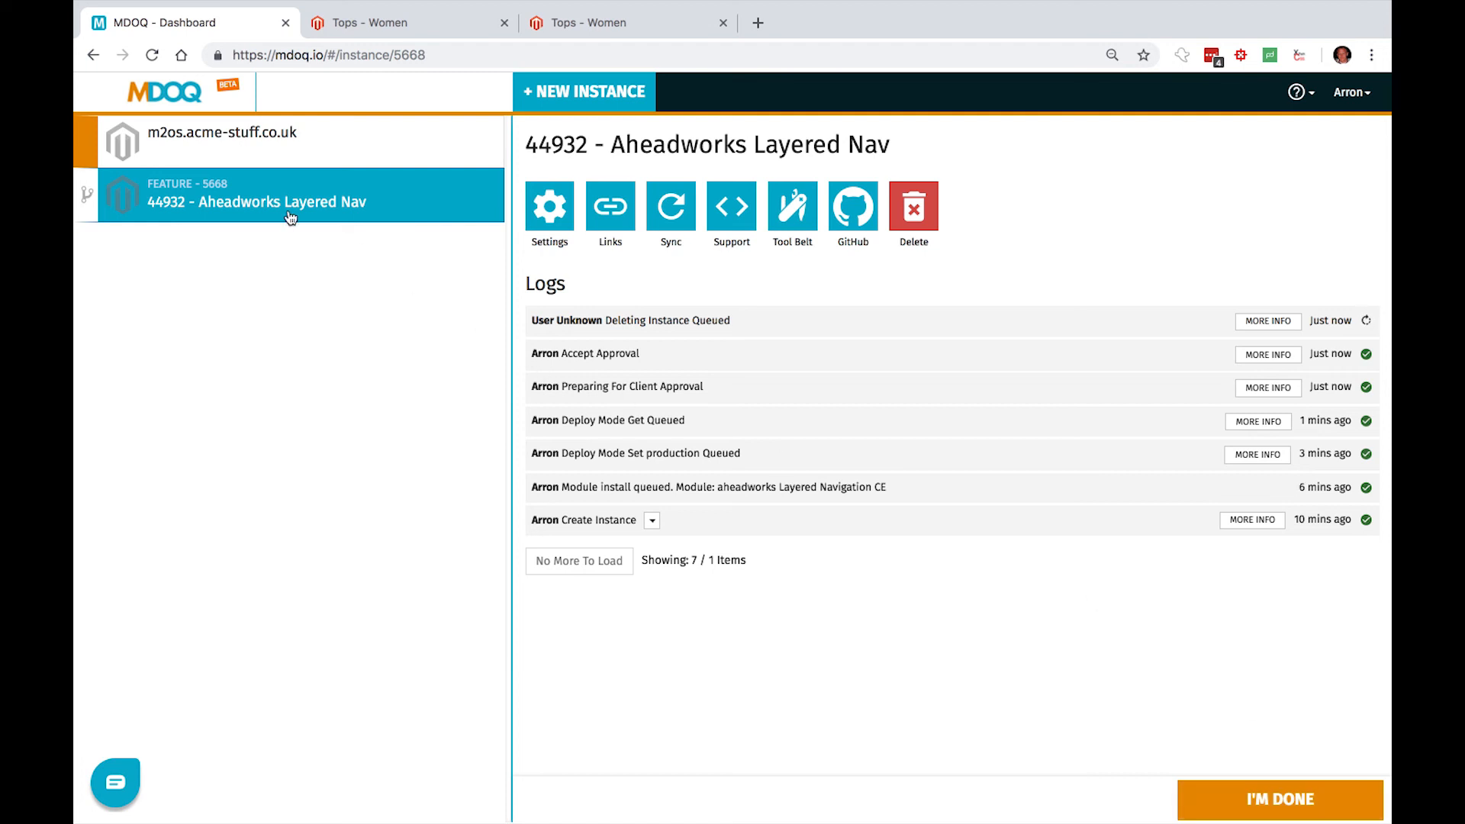
- Release tag 2.2018.12.44 on the live instance m2os.acme-stuff.co.uk
{"action": "left_click", "coordinate": [168, 136]}
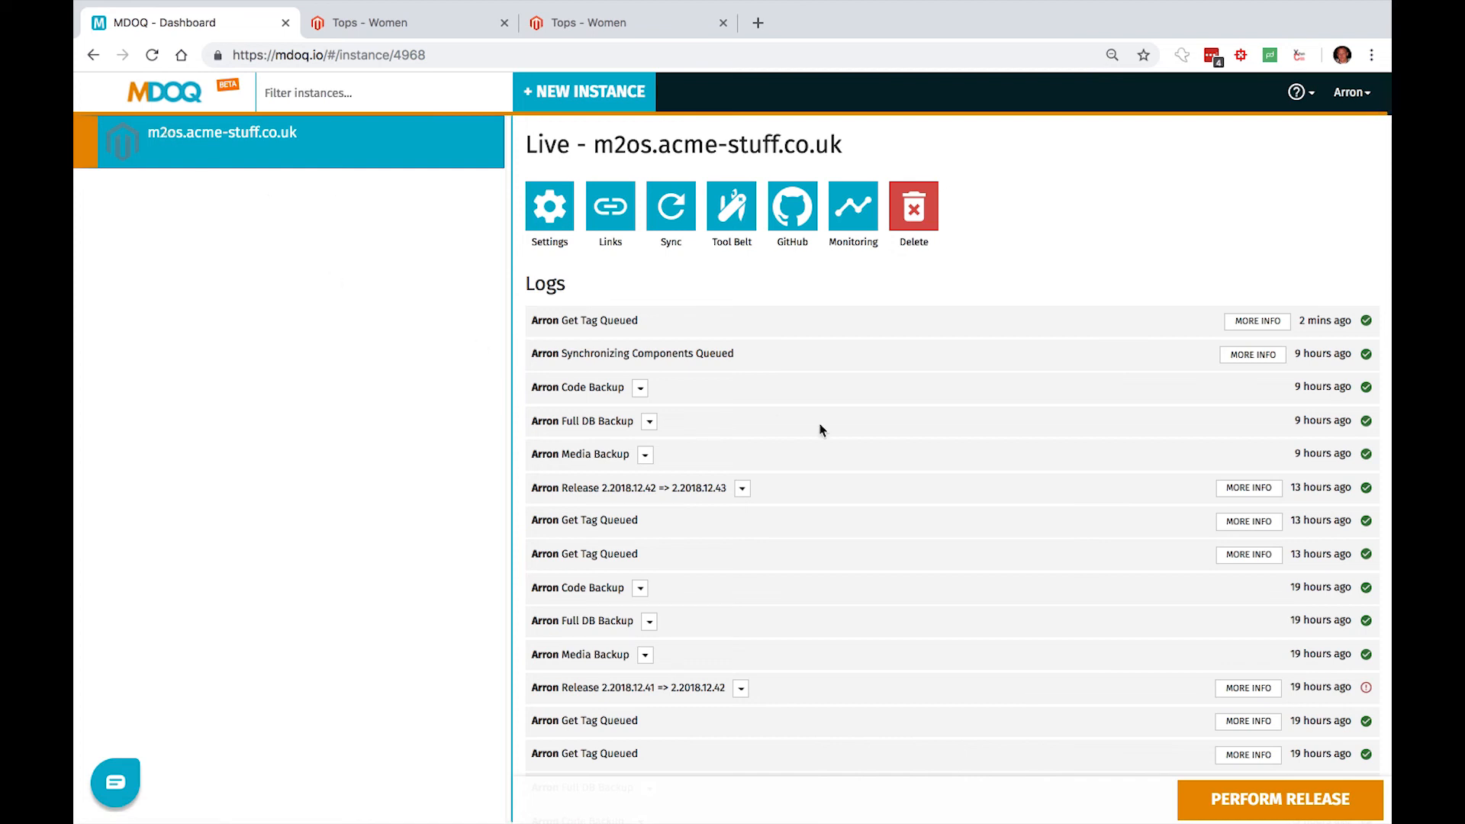
{"action": "left_click", "coordinate": [1289, 798]}
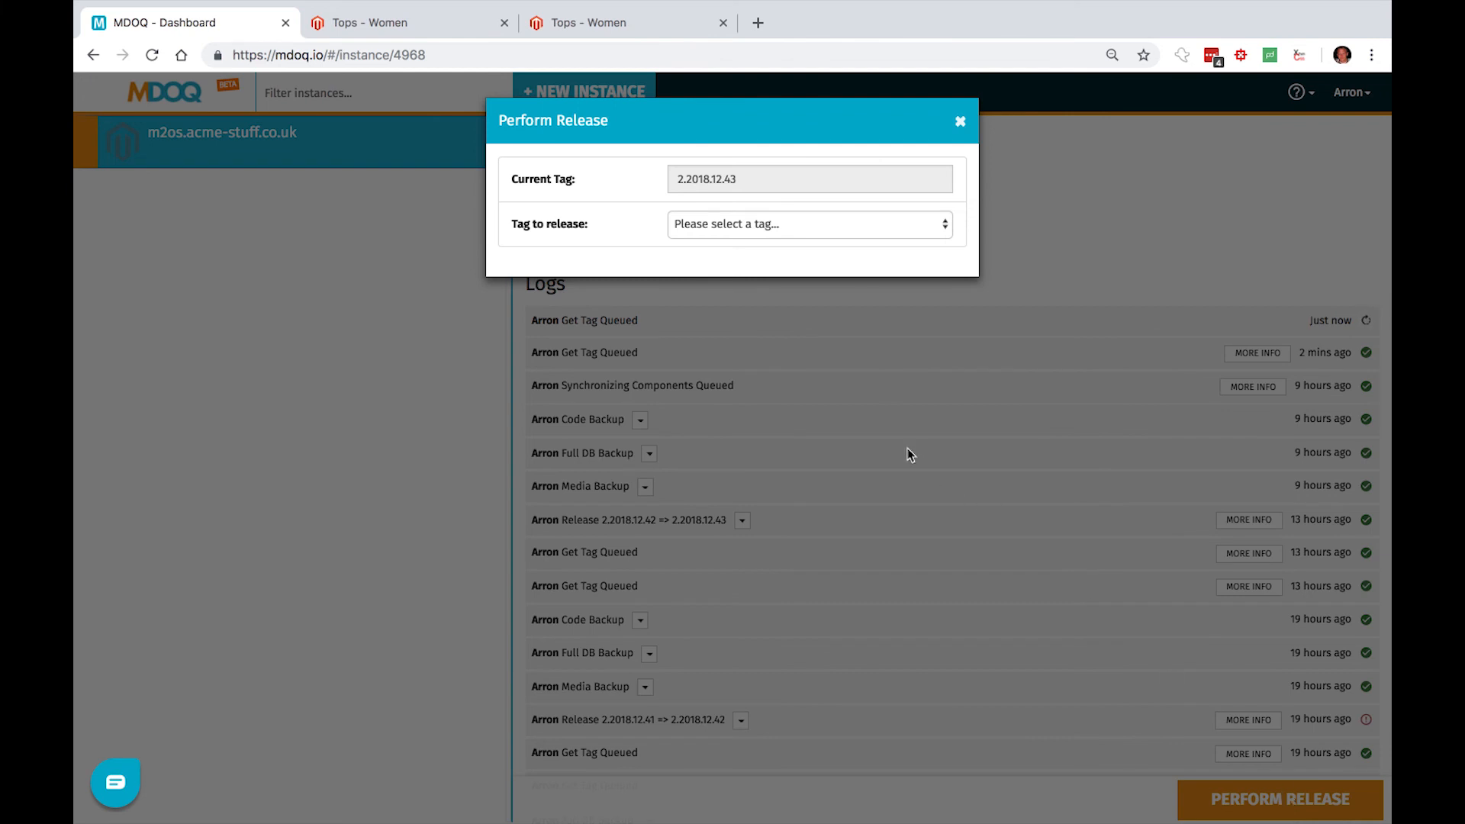
{"action": "left_click", "coordinate": [839, 225]}
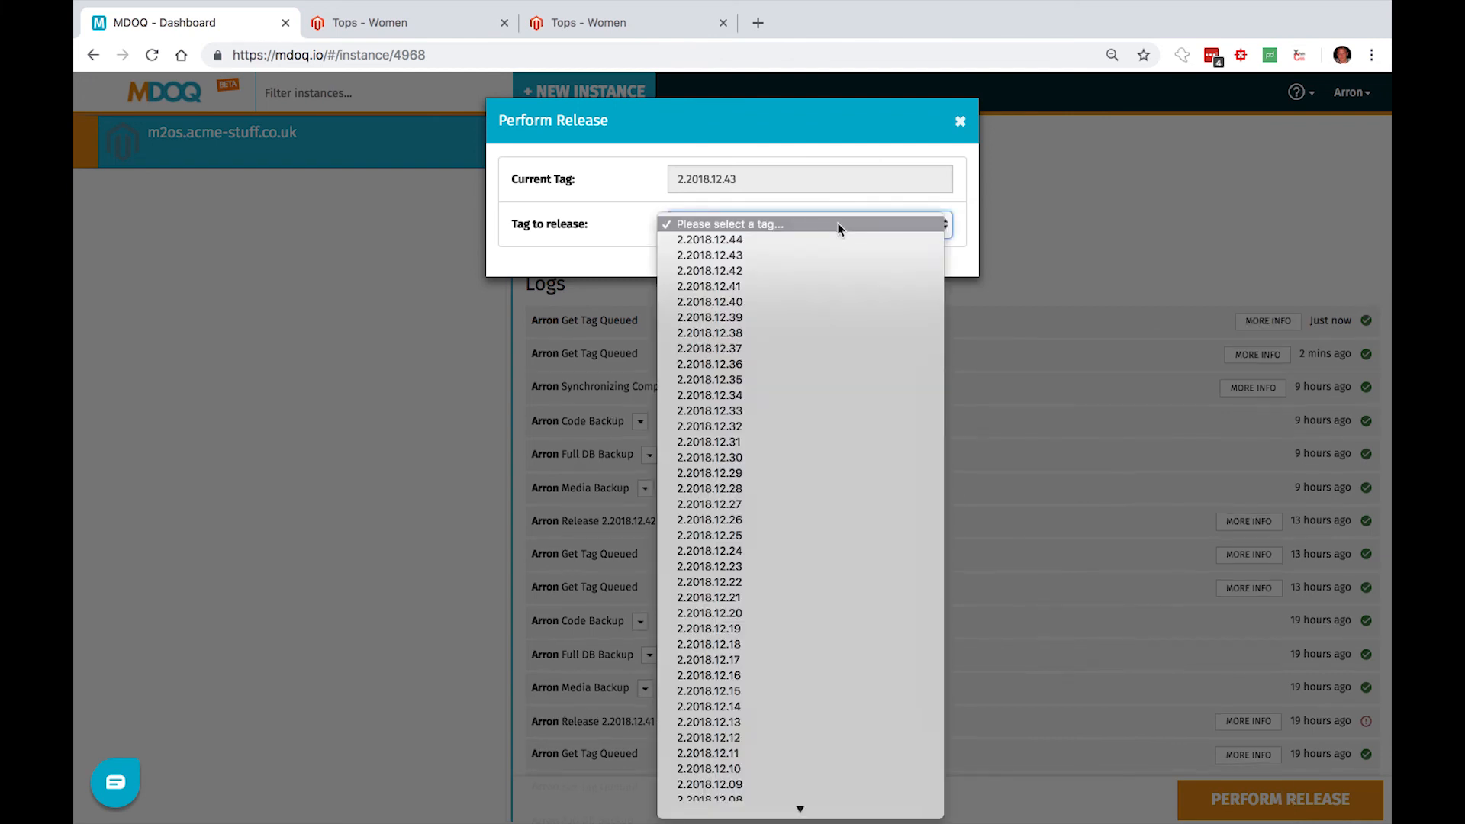
{"action": "left_click", "coordinate": [837, 239]}
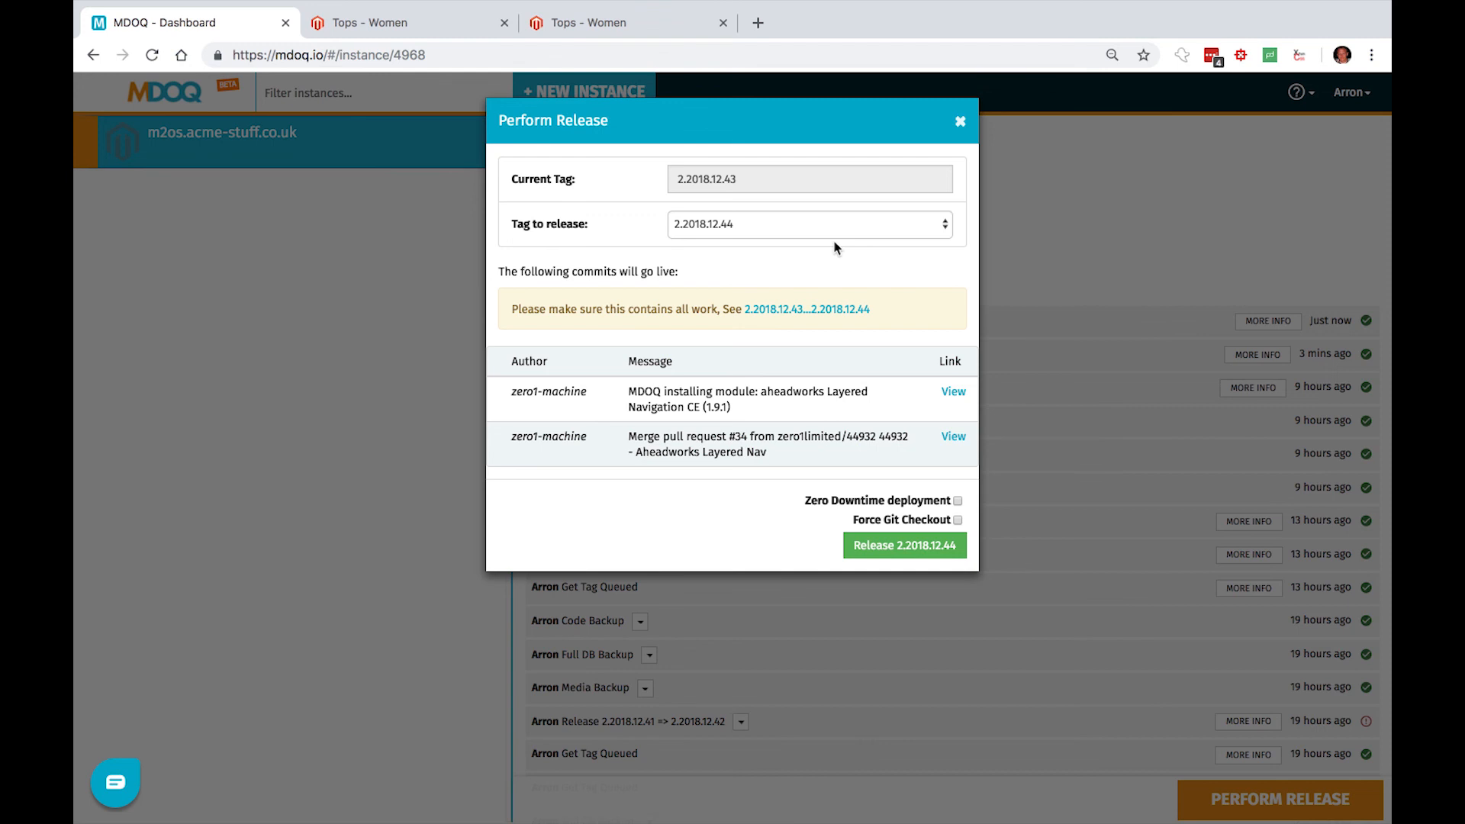
{"action": "left_click", "coordinate": [909, 548]}
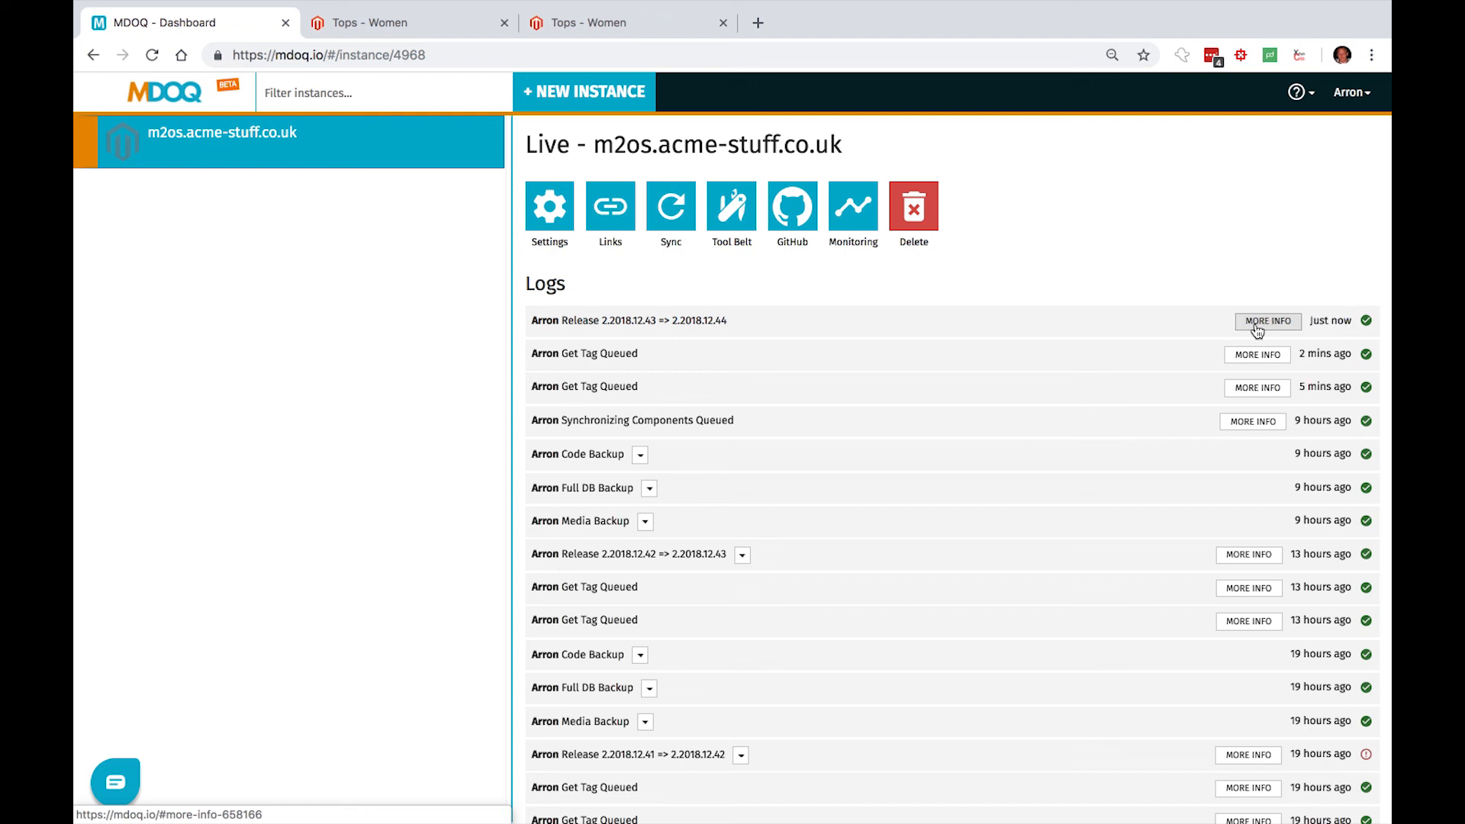
- Examine the details of the latest release in the live instance's logs, then collapse them
{"action": "left_click", "coordinate": [1256, 327]}
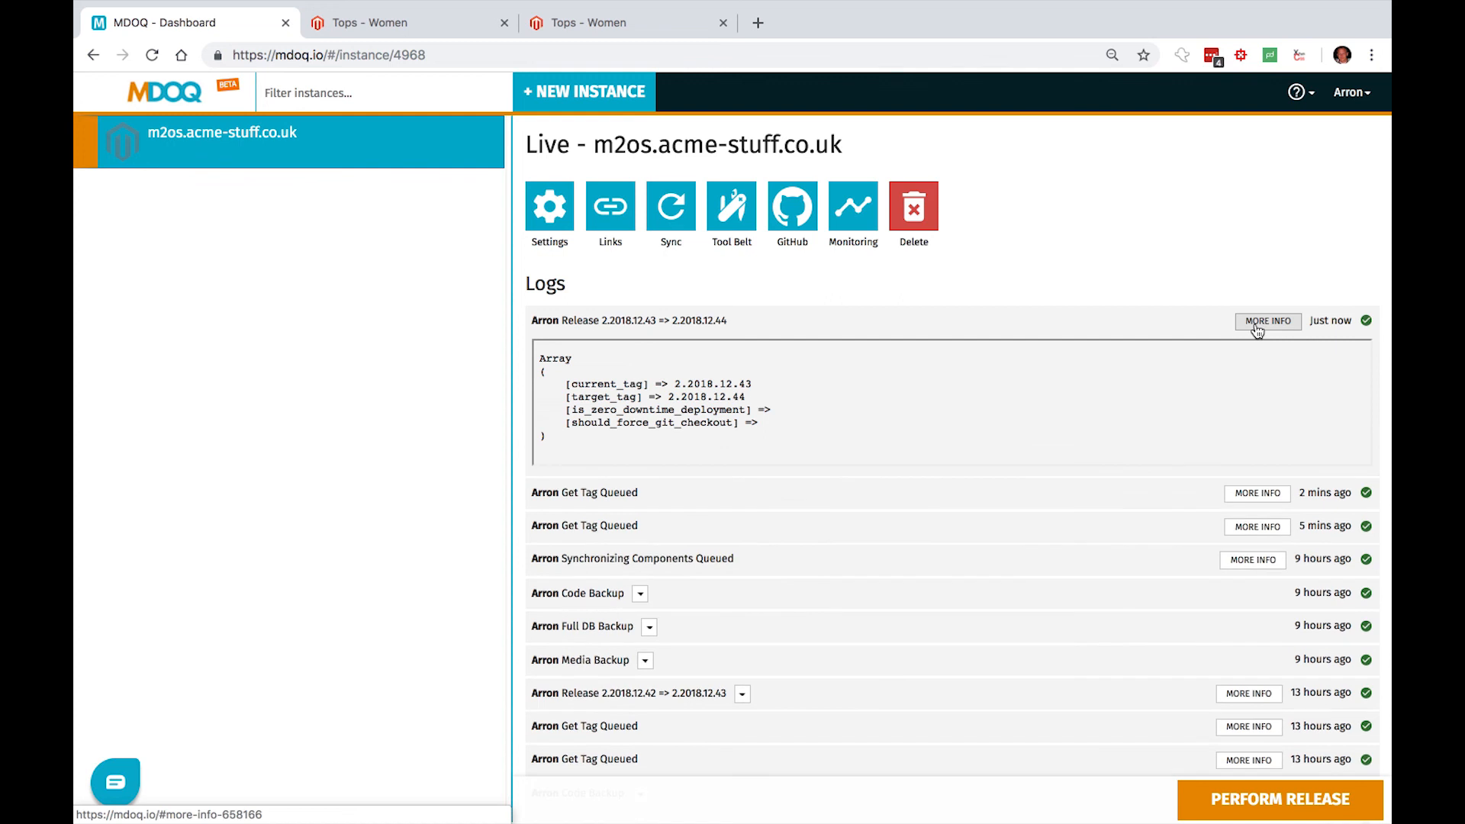
{"action": "left_click", "coordinate": [1256, 324]}
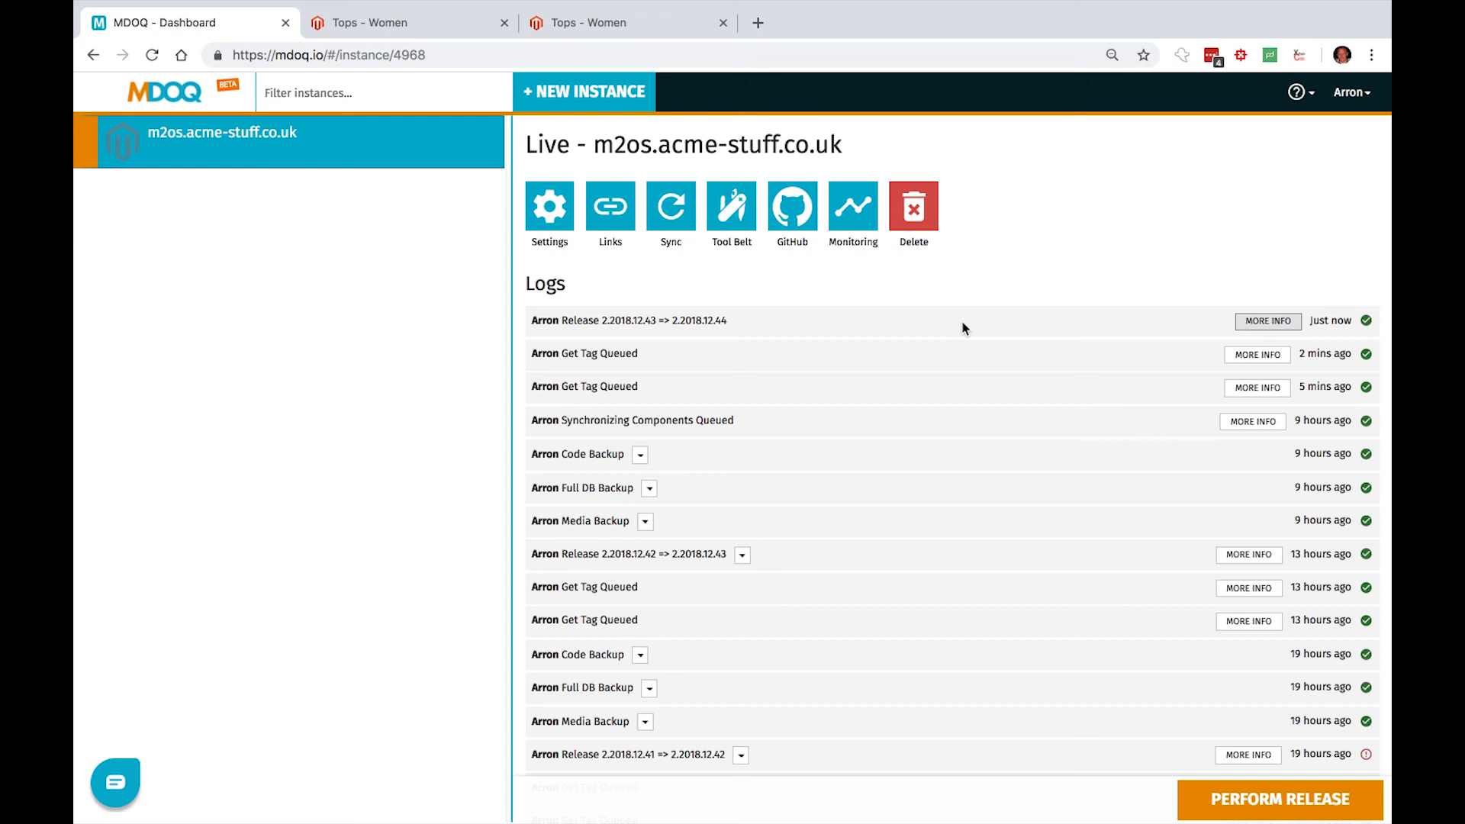
{"action": "left_click", "coordinate": [1266, 326]}
- Open the live store m2os.acme-stuff.co.uk in a new browser tab and filter its women's Tops by Jackets
{"action": "left_click", "coordinate": [757, 23]}
{"action": "type", "text": "m2"}
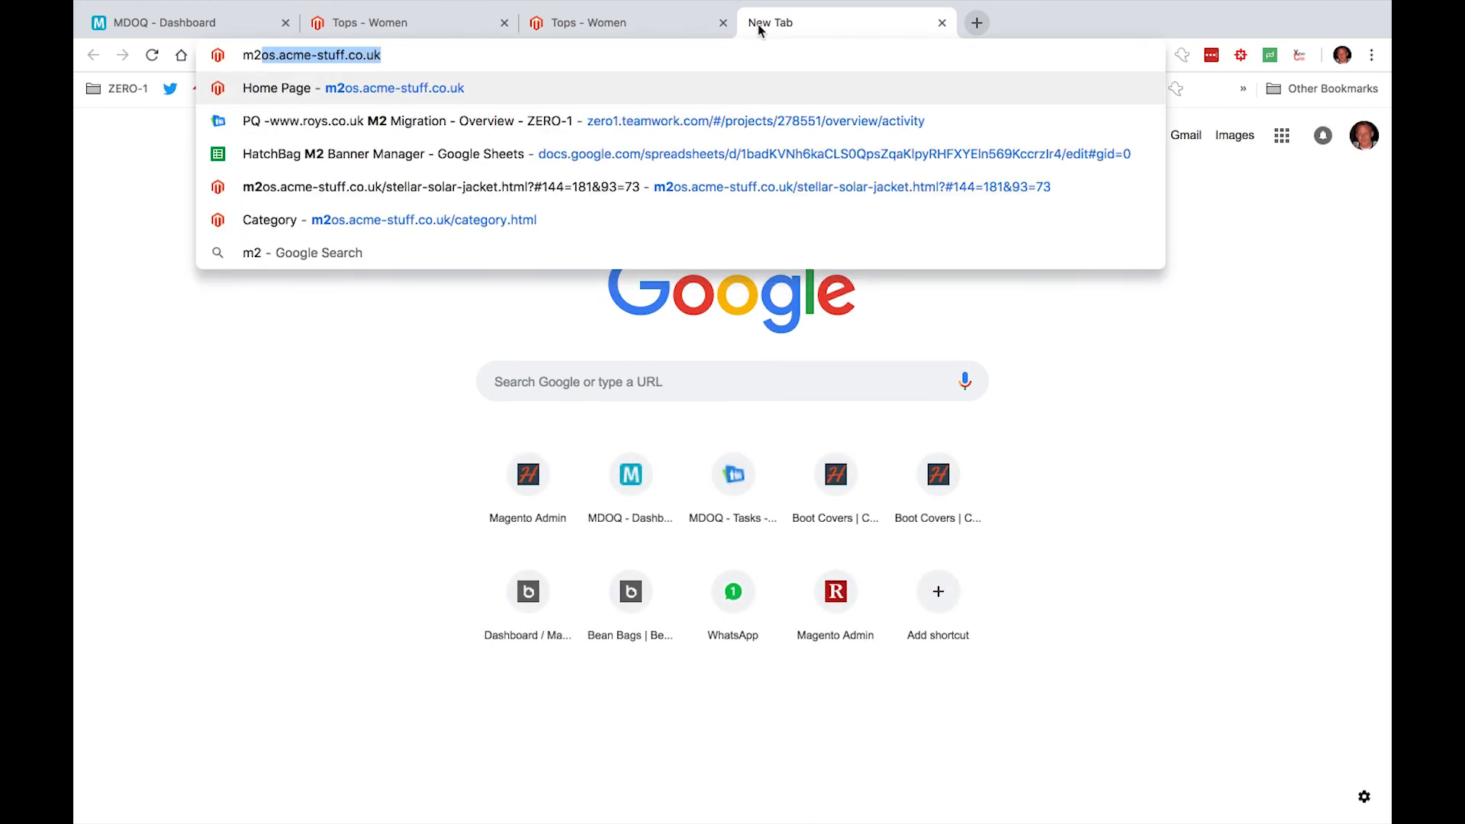
{"action": "key", "text": "Return"}
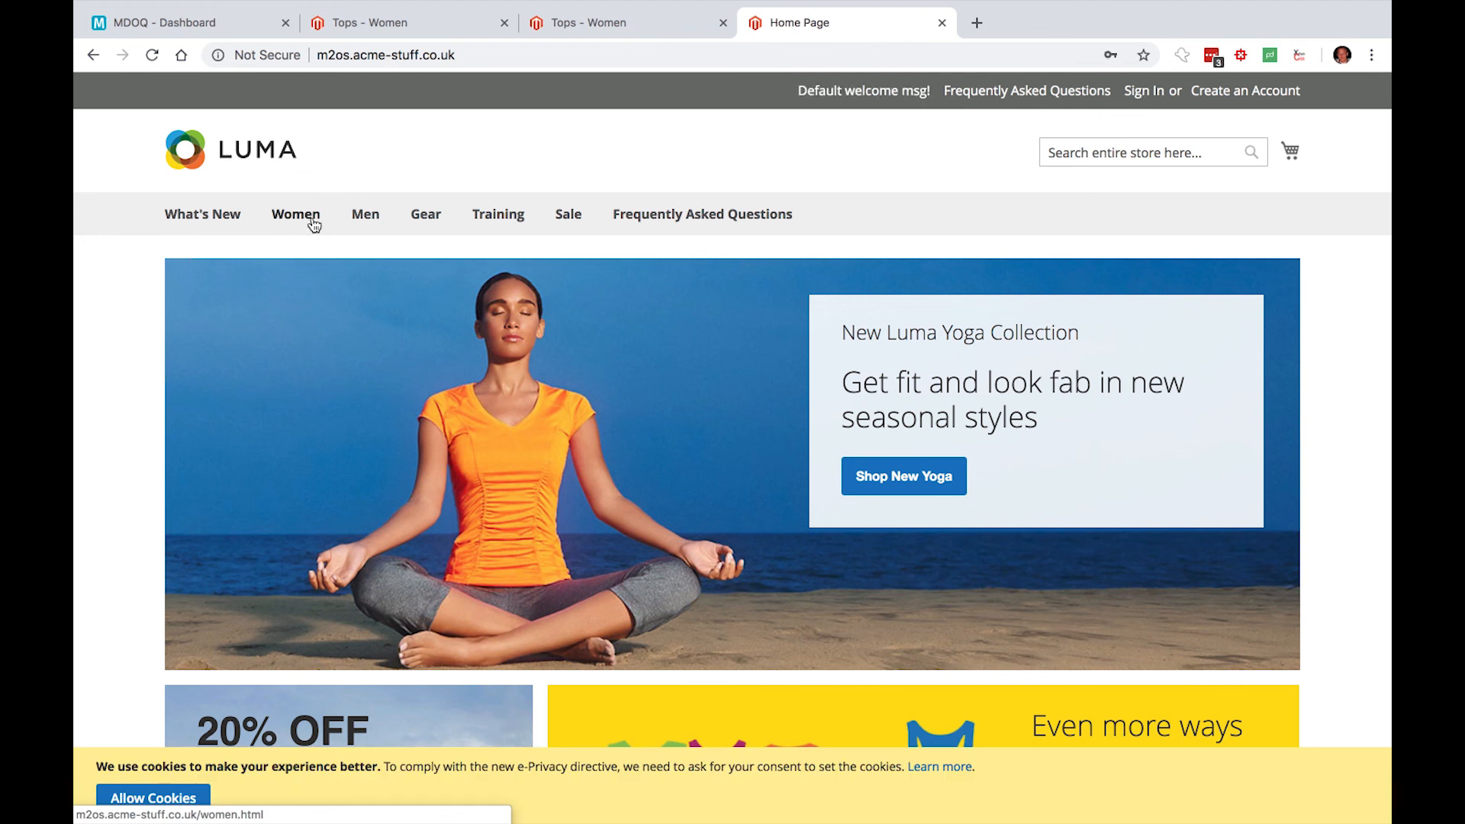
{"action": "left_click", "coordinate": [314, 225]}
{"action": "mouse_move", "coordinate": [304, 270]}
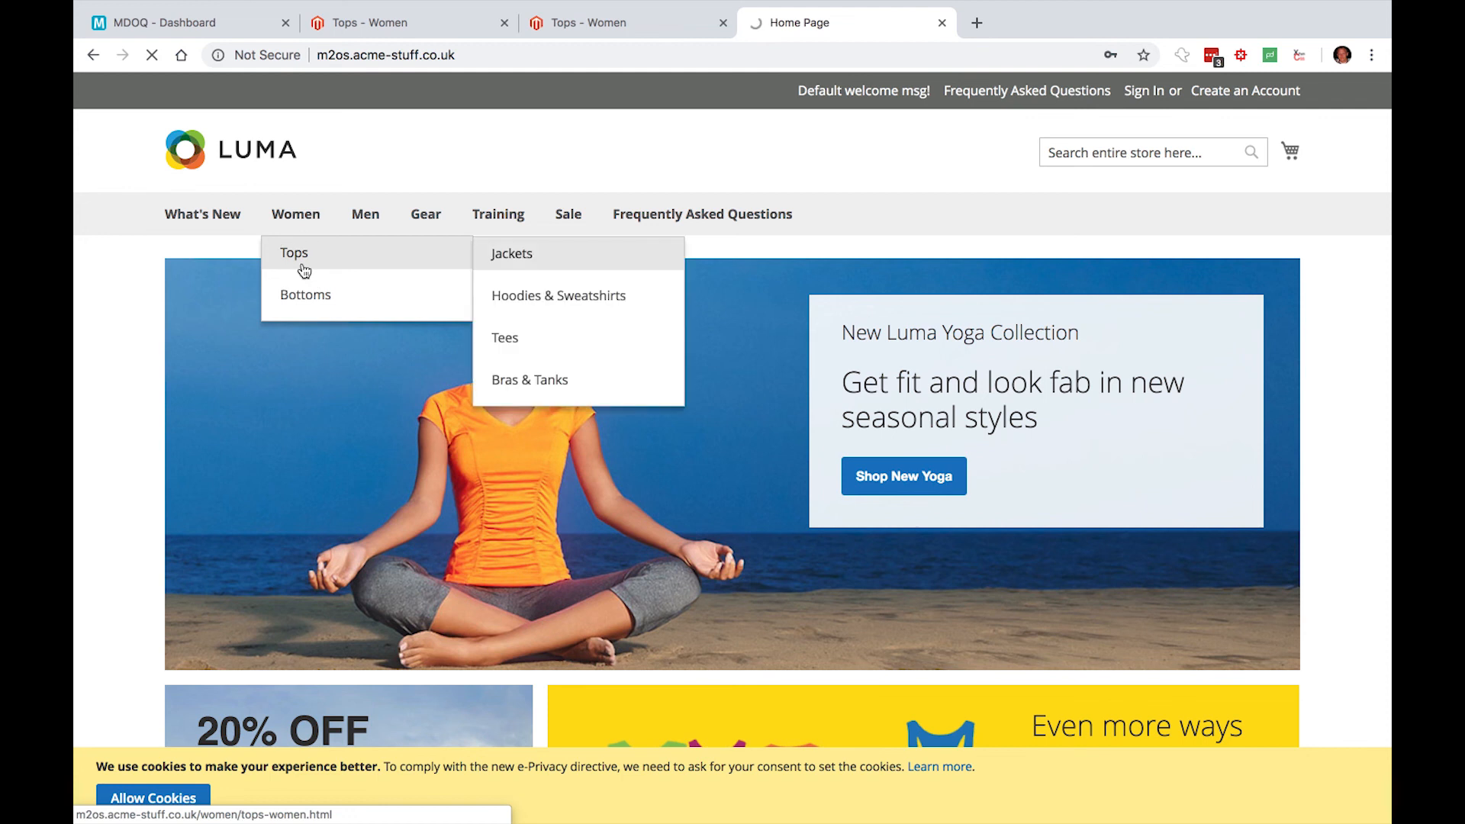
{"action": "left_click", "coordinate": [304, 270]}
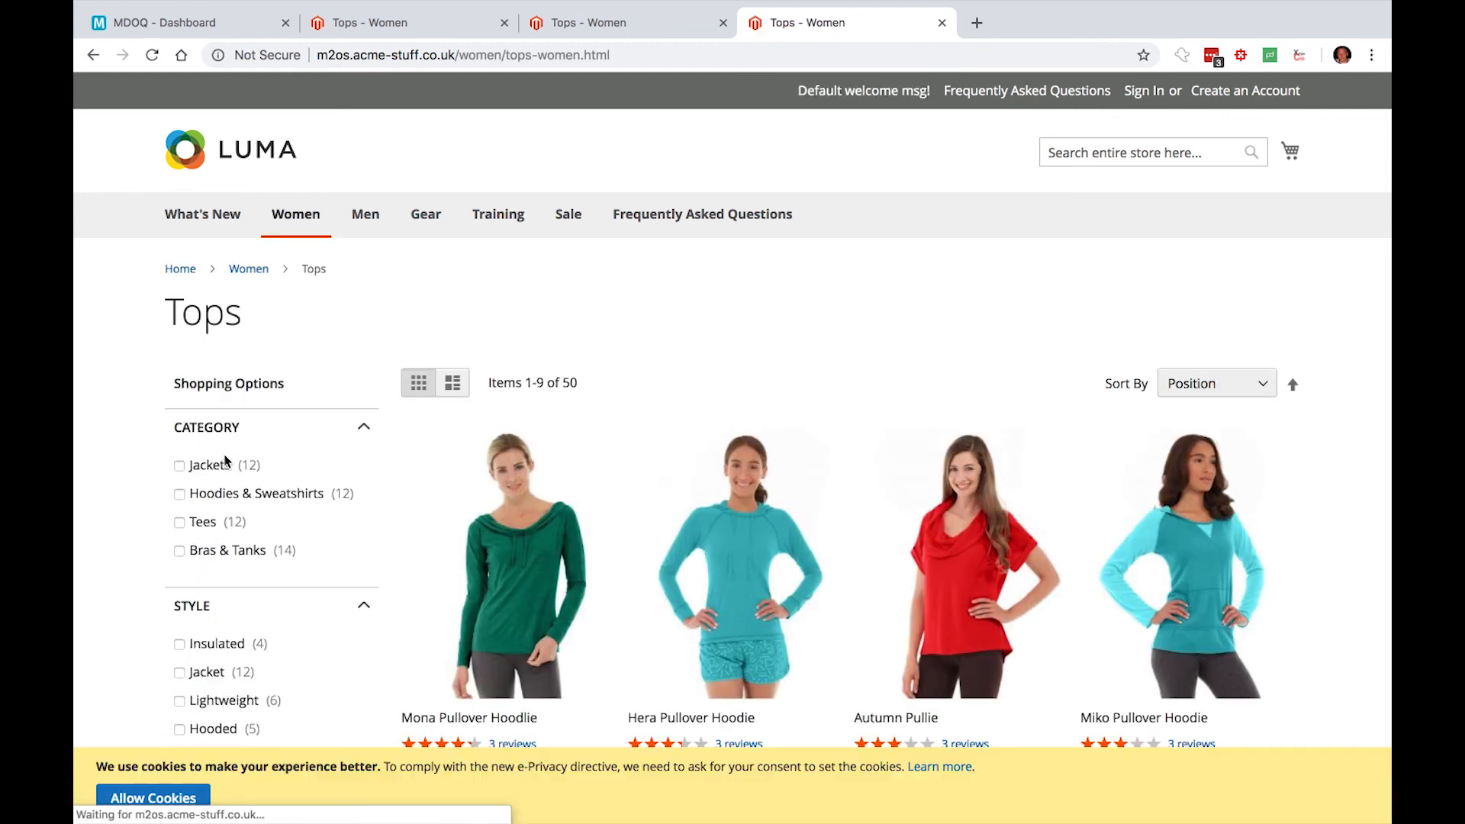
{"action": "left_click", "coordinate": [212, 469]}
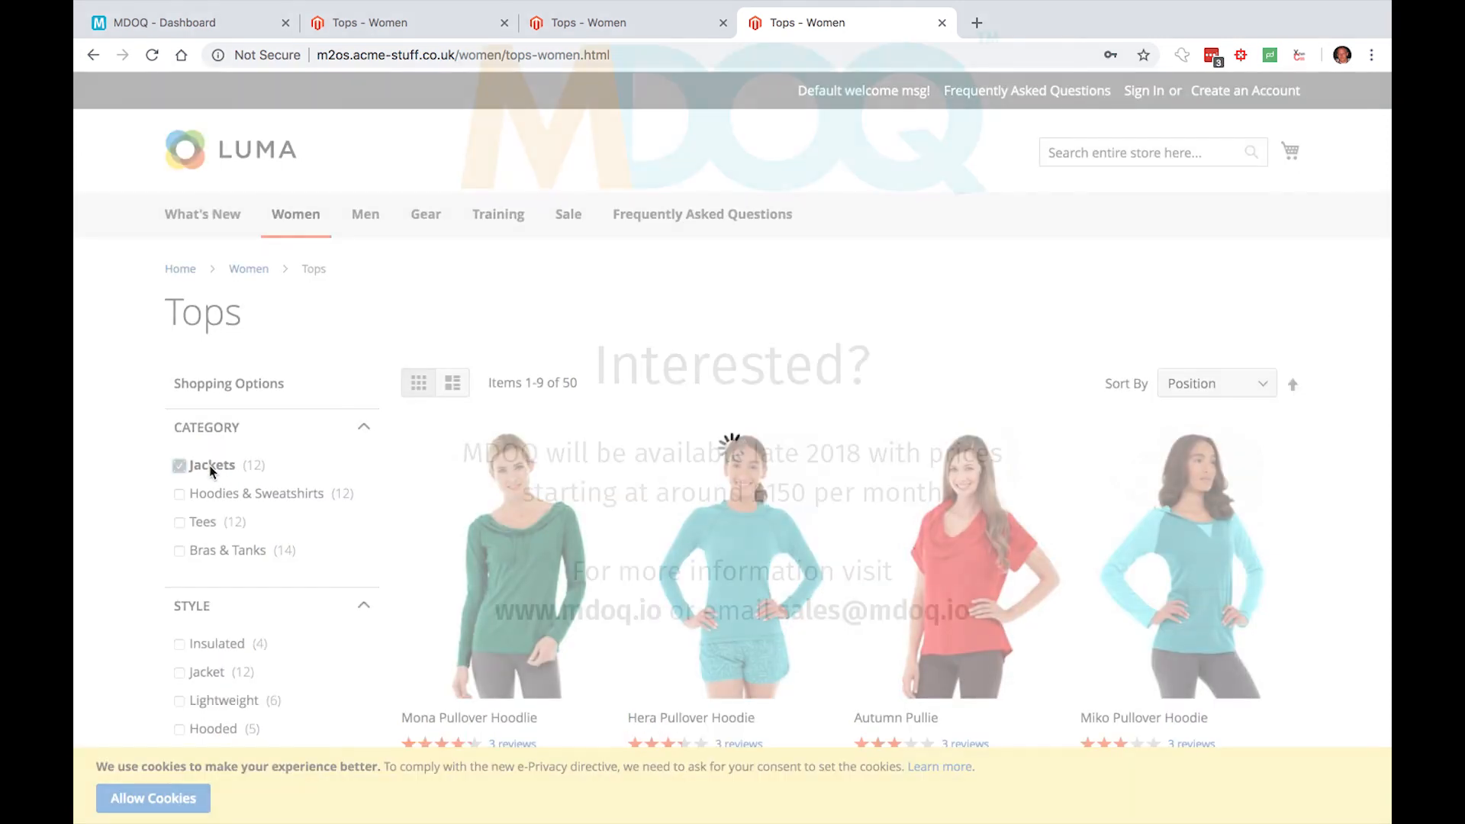